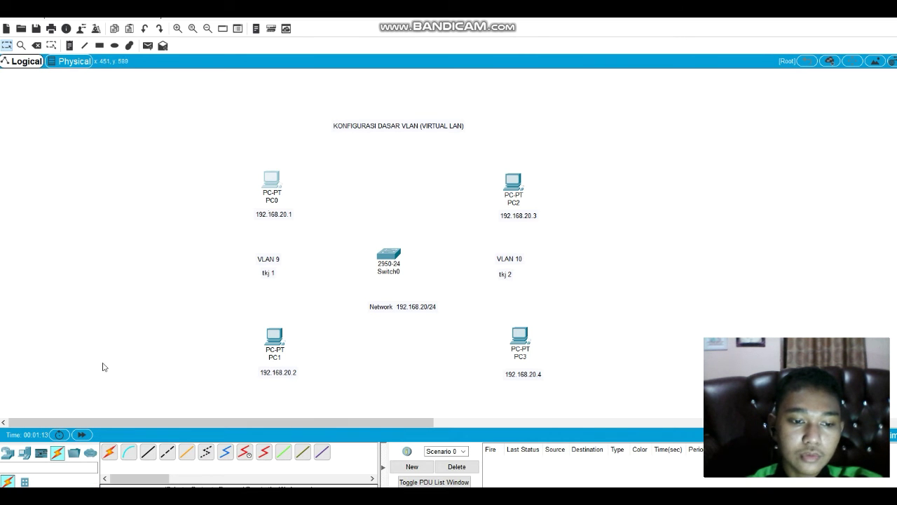
Step: Connect Switch0 to PC0 with a copper straight-through cable
left_click(148, 452)
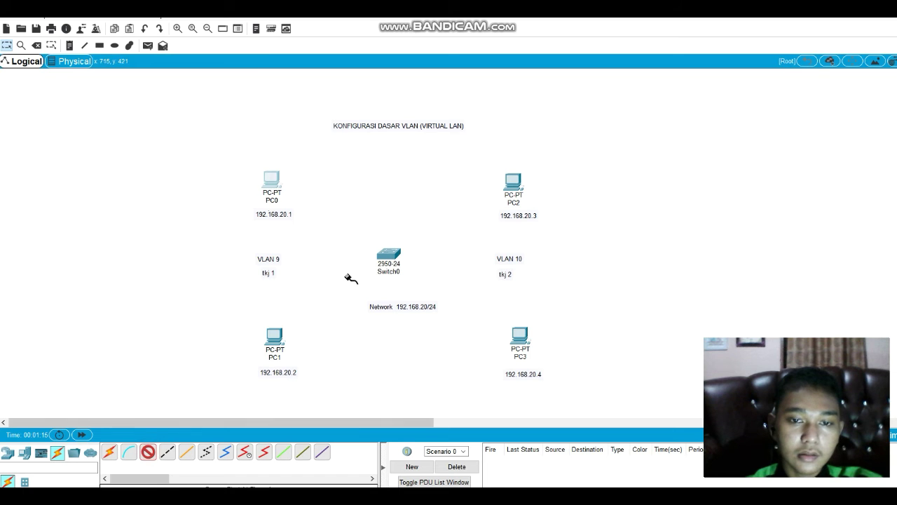
left_click(389, 248)
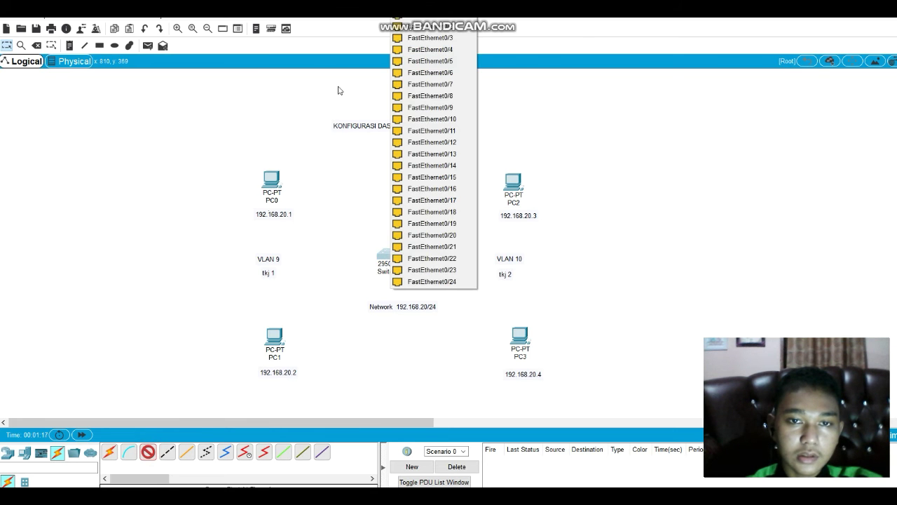
left_click(429, 22)
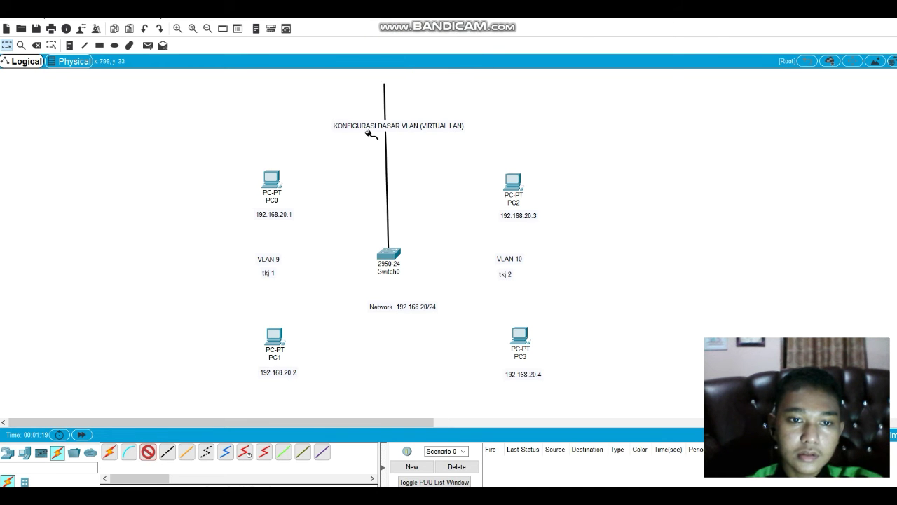
left_click(277, 184)
left_click(298, 223)
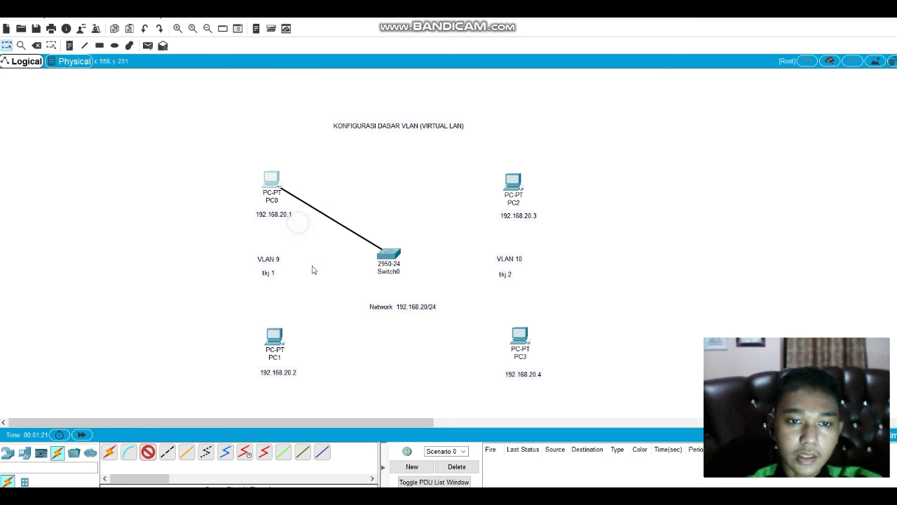
Step: Connect Switch0 to the FastEthernet0 port of PC1 with a copper straight-through cable
left_click(379, 258)
left_click(429, 72)
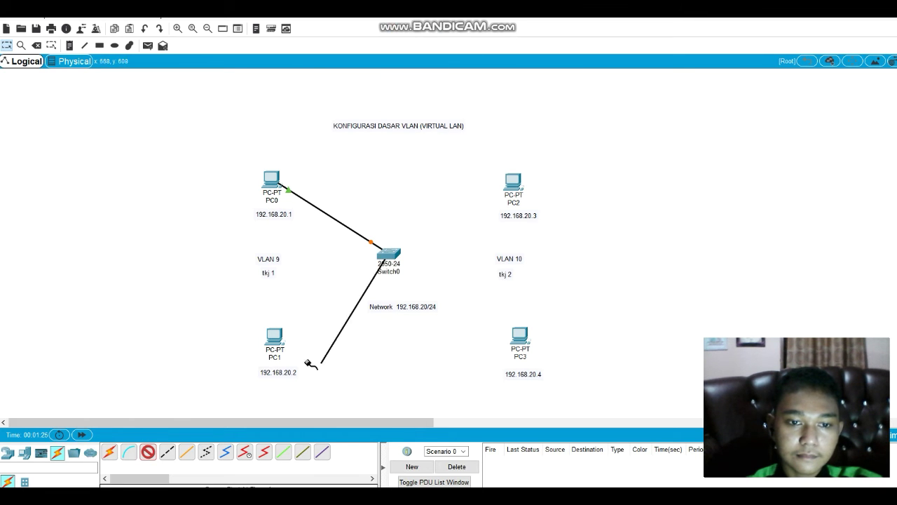
left_click(274, 340)
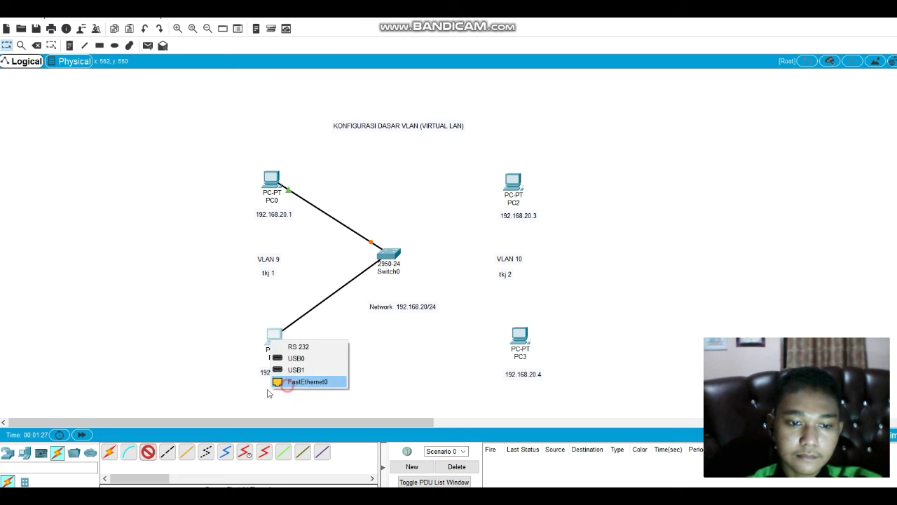
left_click(307, 381)
Step: Connect Switch0 to PC2 with a copper straight-through cable
left_click(149, 452)
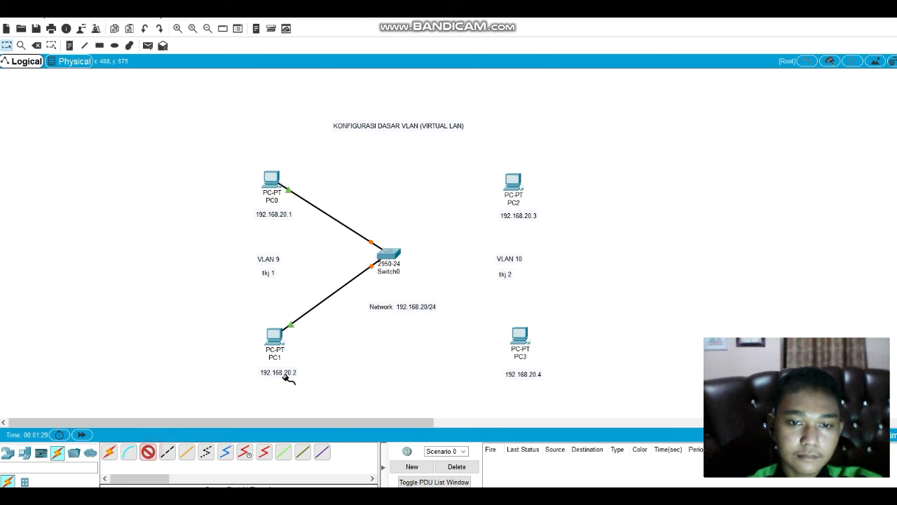
left_click(389, 257)
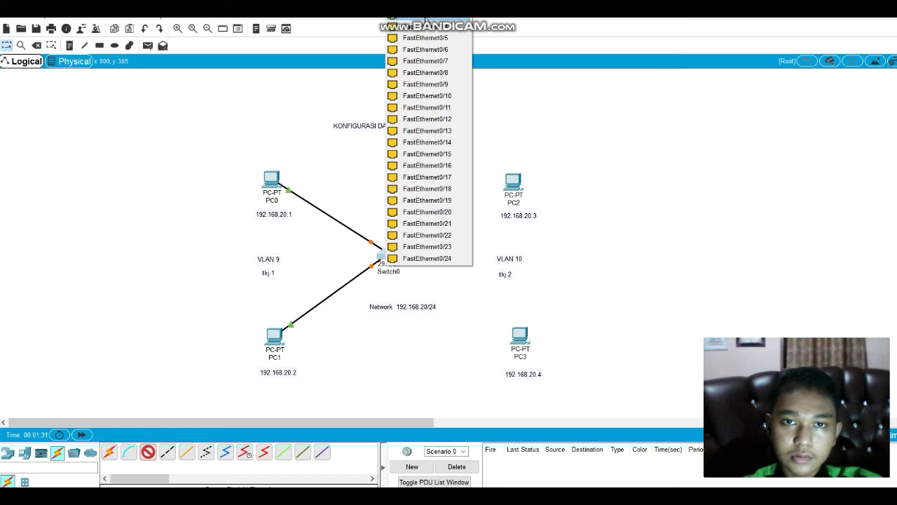
left_click(427, 22)
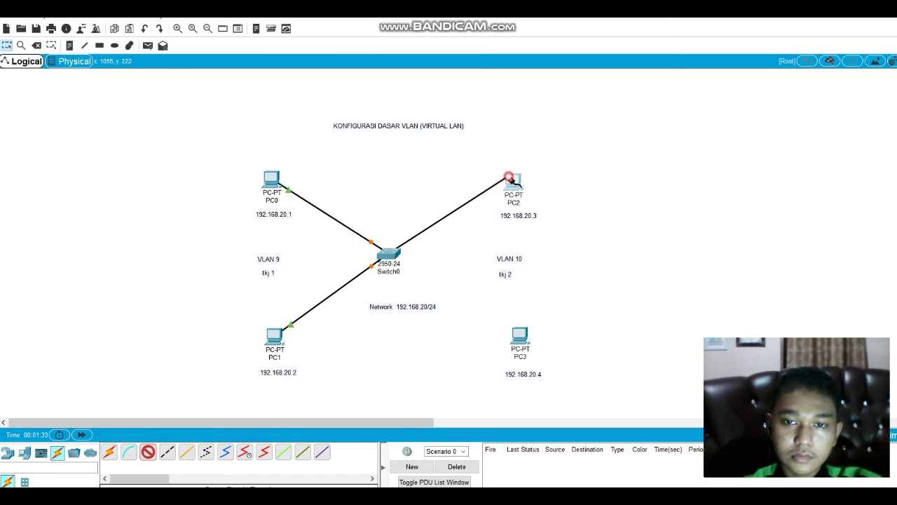
left_click(514, 181)
left_click(544, 218)
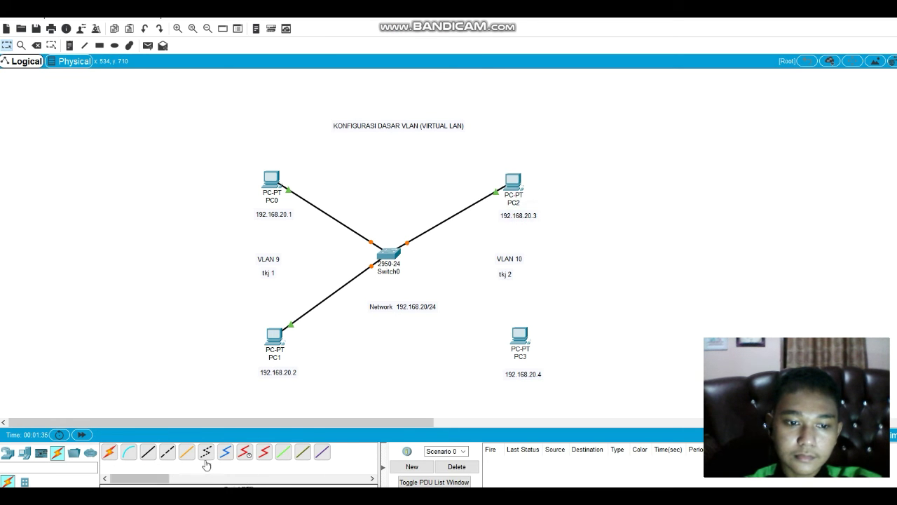
Step: Connect Switch0 to the FastEthernet0 port of PC3 with a copper straight-through cable
left_click(148, 450)
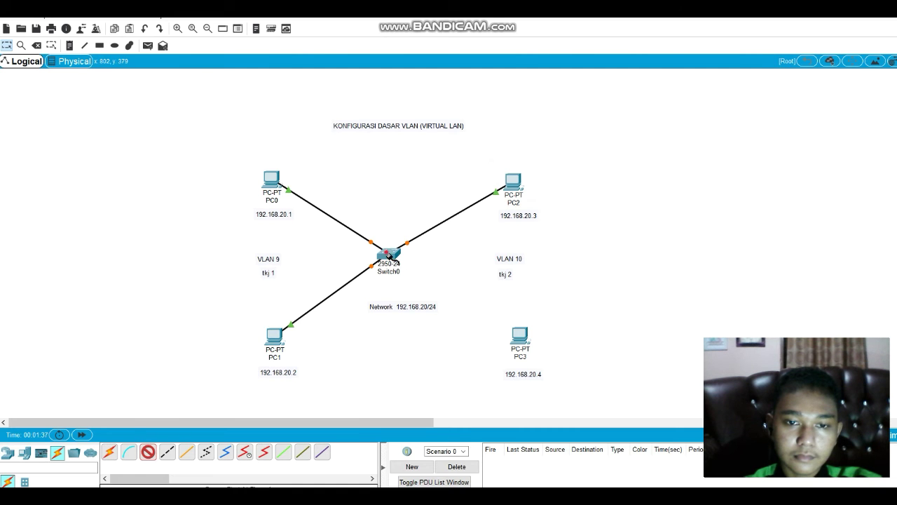
left_click(389, 255)
left_click(413, 271)
left_click(518, 333)
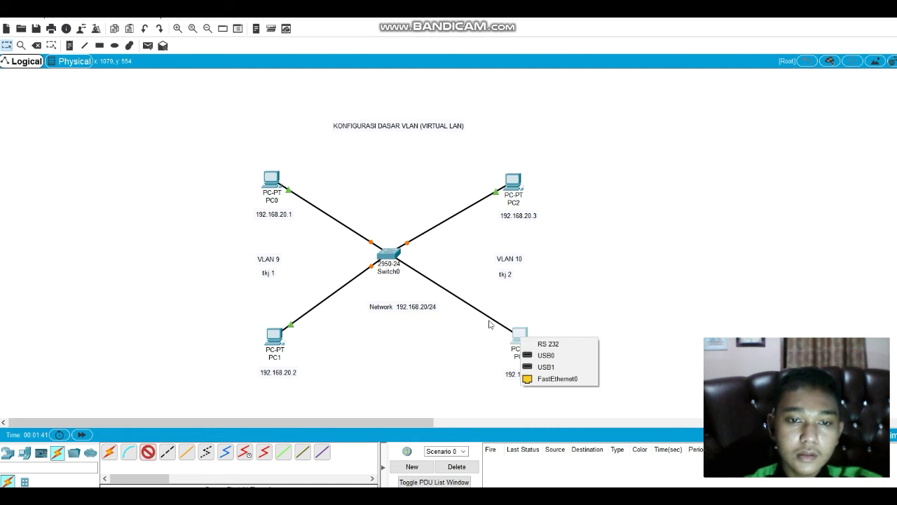
left_click(273, 177)
left_click(273, 177)
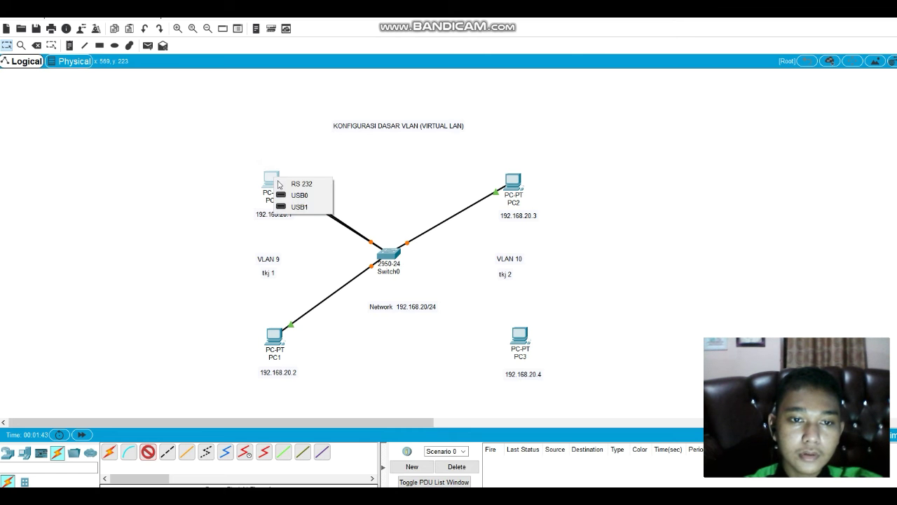
left_click(300, 161)
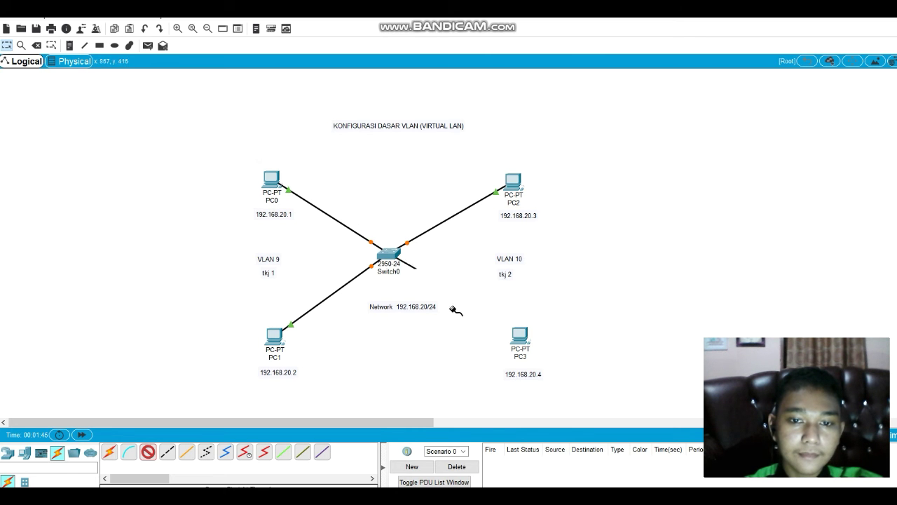
left_click(516, 334)
left_click(522, 373)
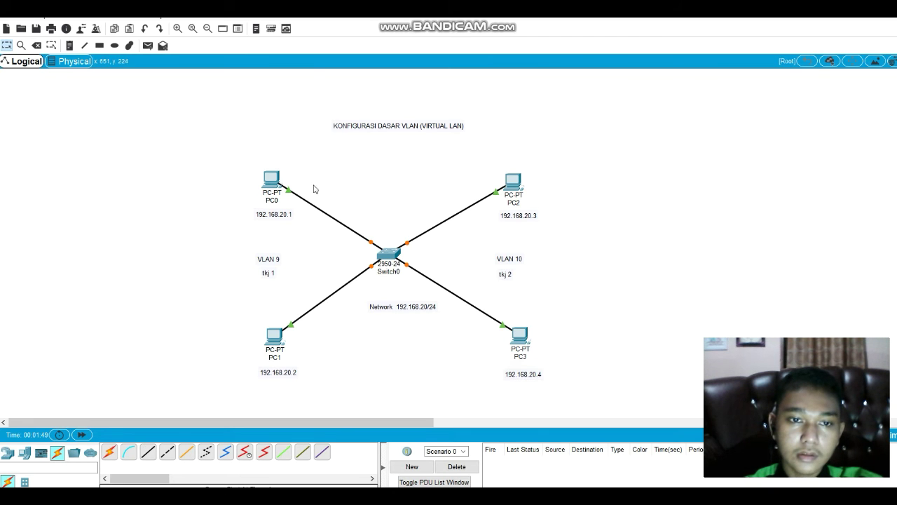
Step: Assign PC0 the static IPv4 address 192.168.20.1 with subnet mask 255.255.255.0 and close its window
left_click(272, 181)
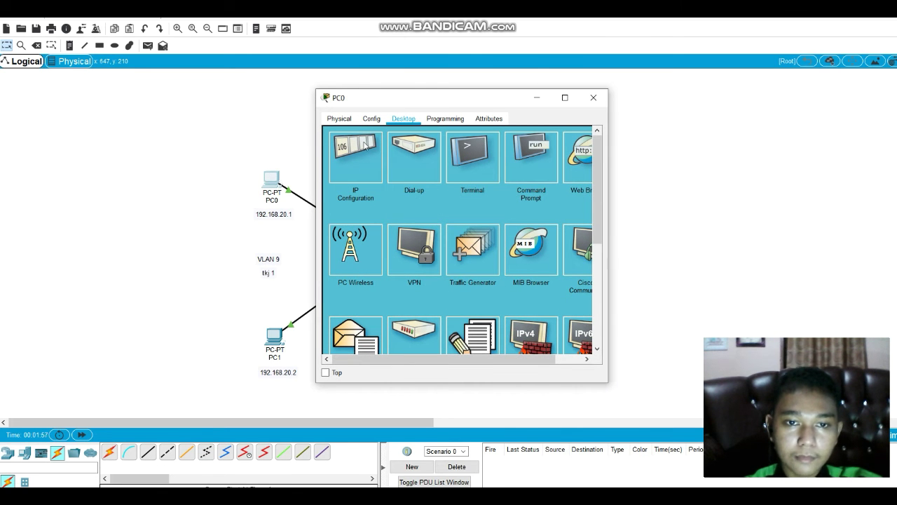
left_click(353, 166)
left_click(424, 190)
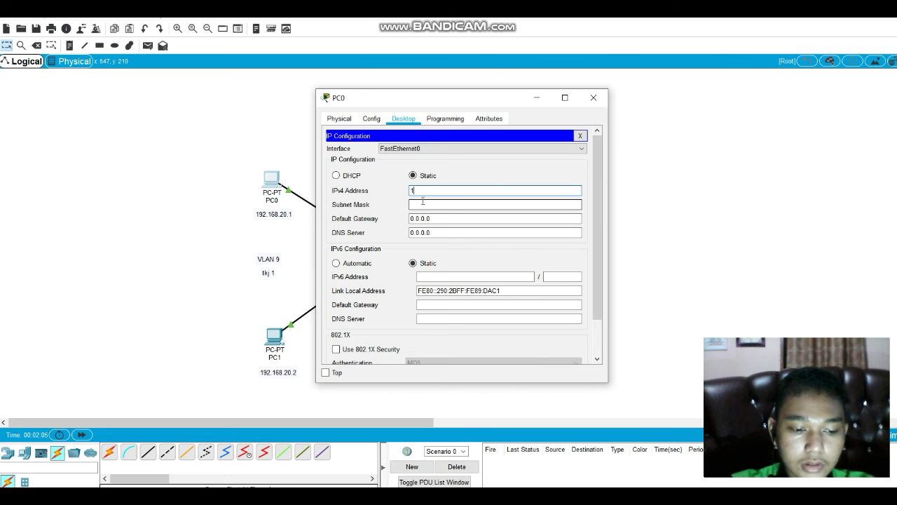
type("192.168.20.1")
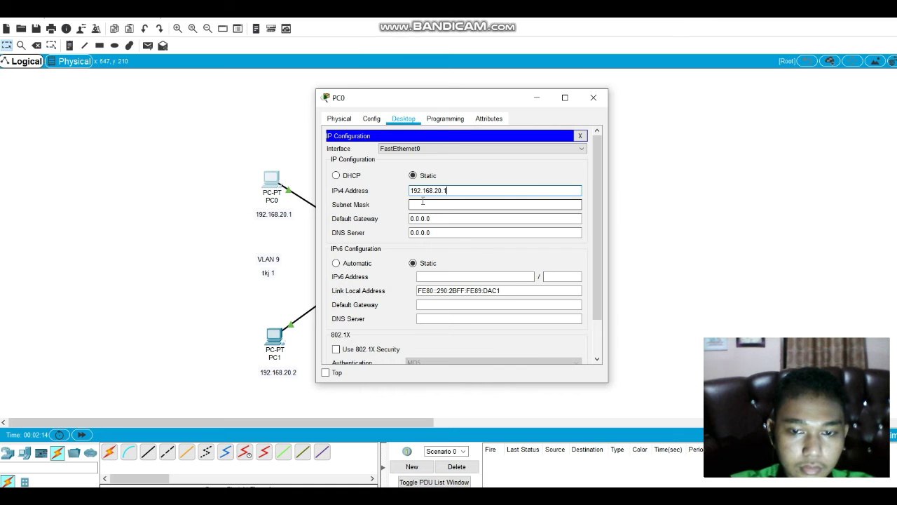
left_click(423, 202)
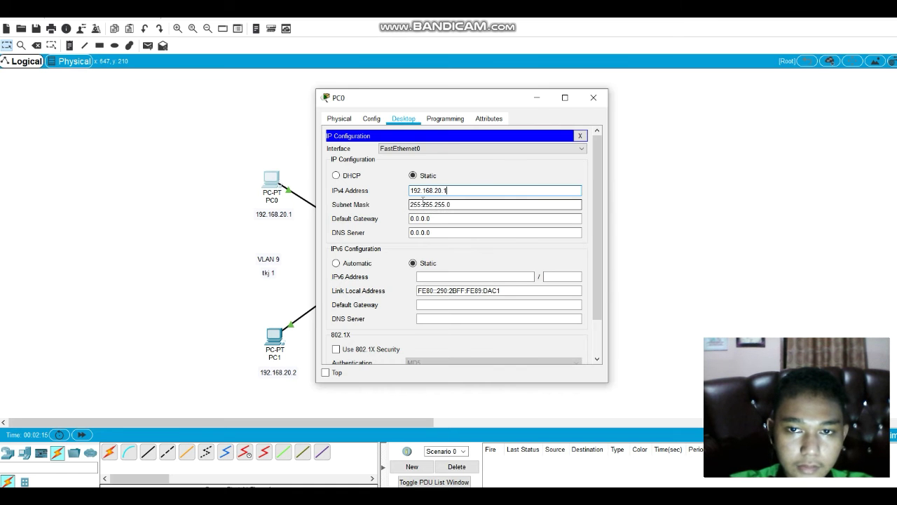
left_click(593, 98)
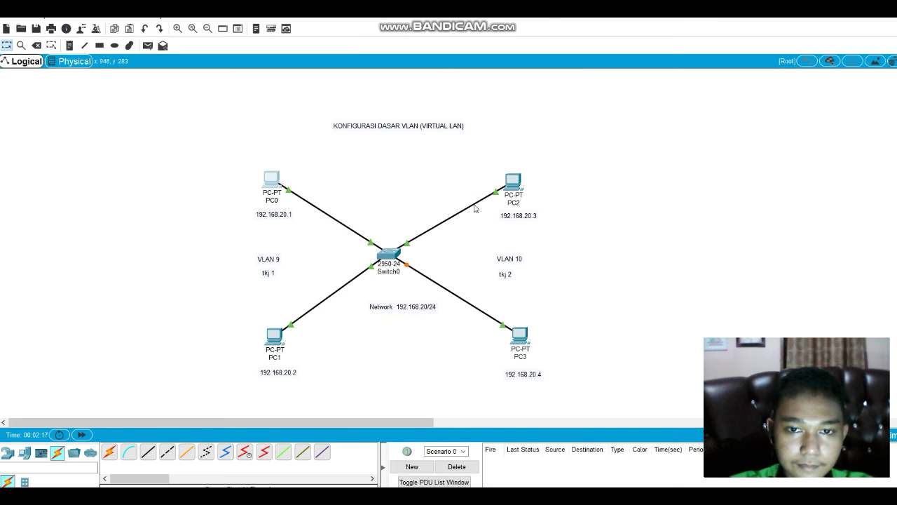
Step: Assign PC1 the static IPv4 address 192.168.20.2 with subnet mask 255.255.255.0 and close its window
left_click(276, 338)
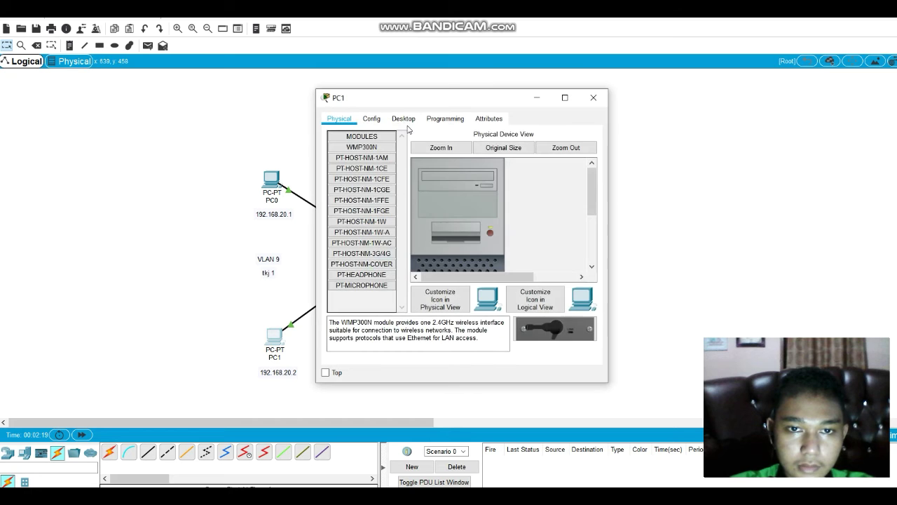
left_click(403, 120)
left_click(356, 160)
left_click(424, 191)
type("192.168.20.2")
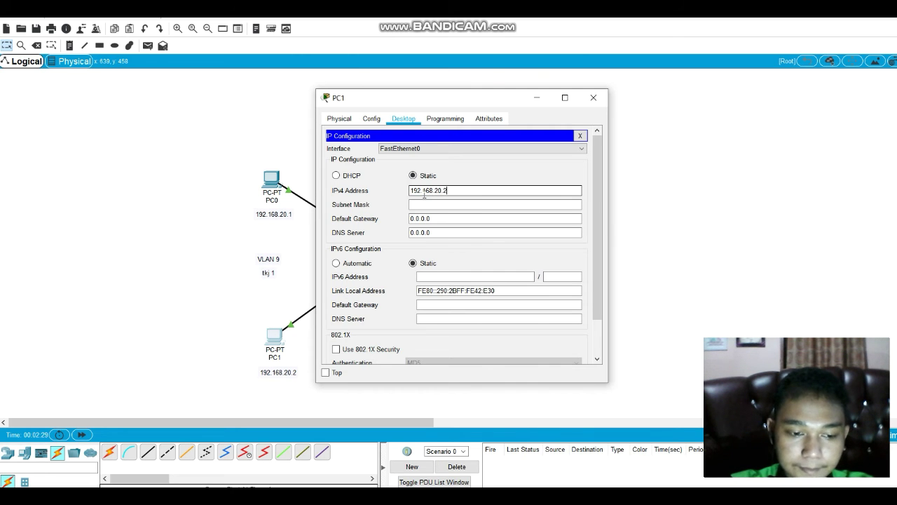
left_click(424, 204)
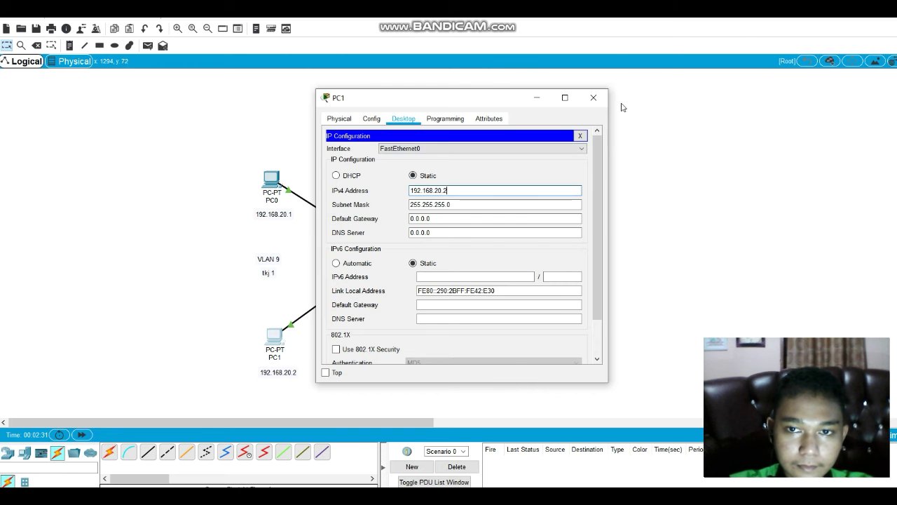
left_click(594, 98)
Step: Assign PC2 the static IPv4 address 192.168.20.3 with subnet mask 255.255.255.0 and close its window
left_click(517, 183)
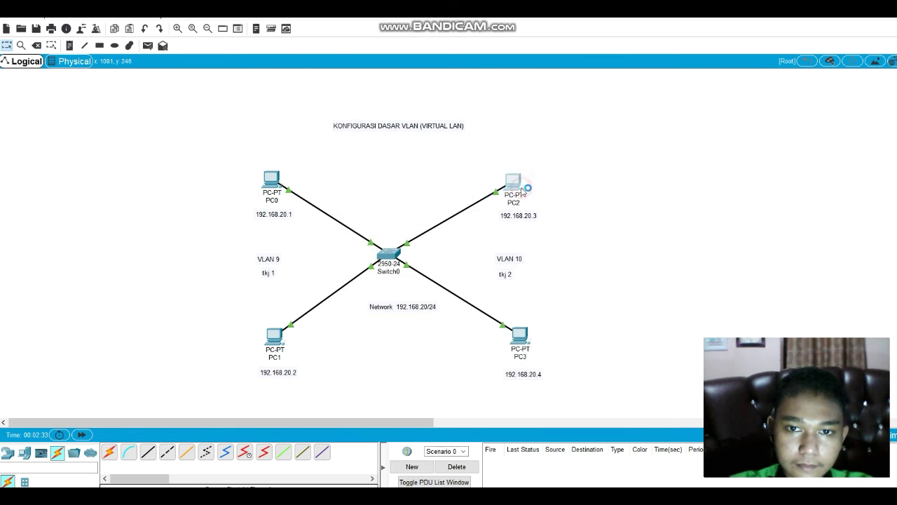
left_click(371, 118)
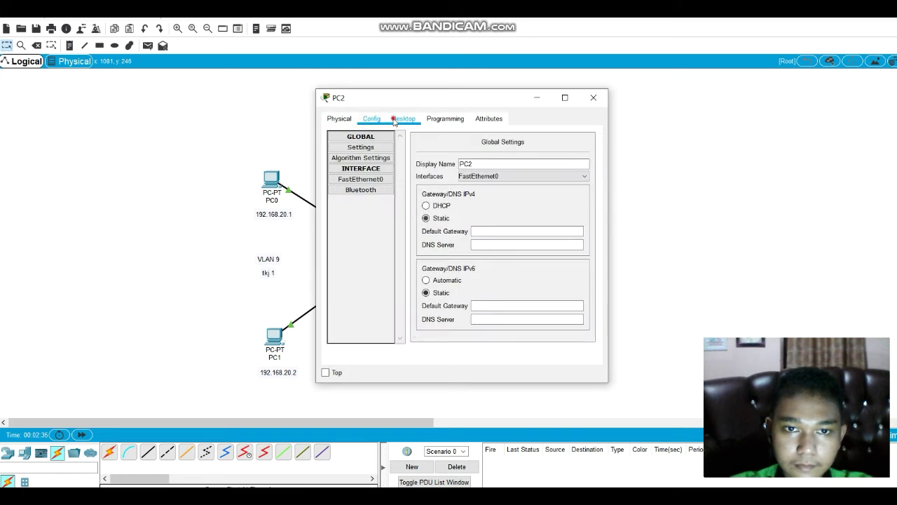
left_click(403, 118)
left_click(343, 155)
left_click(412, 190)
type("192")
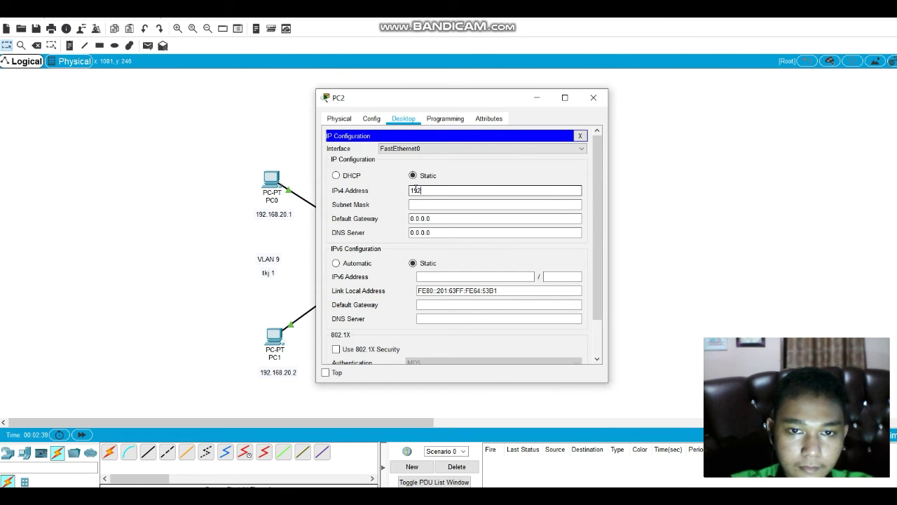
type(".168.20.3")
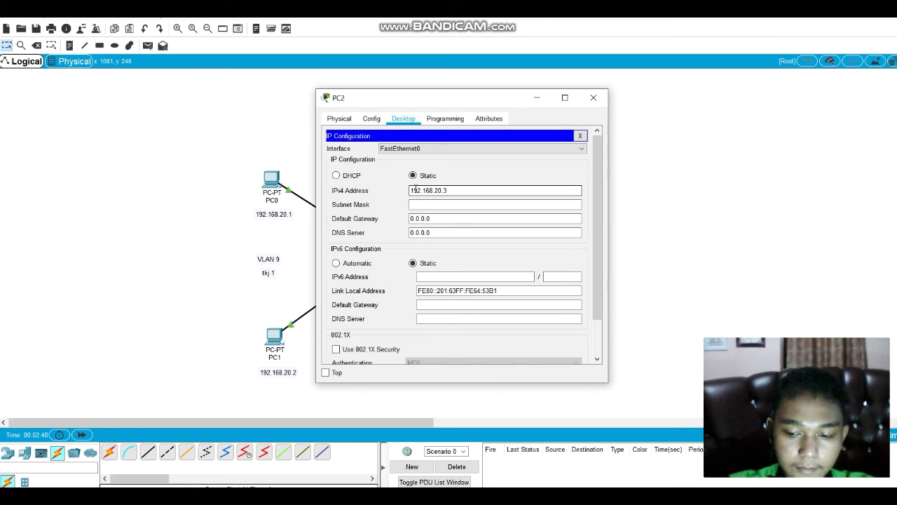
key("Tab")
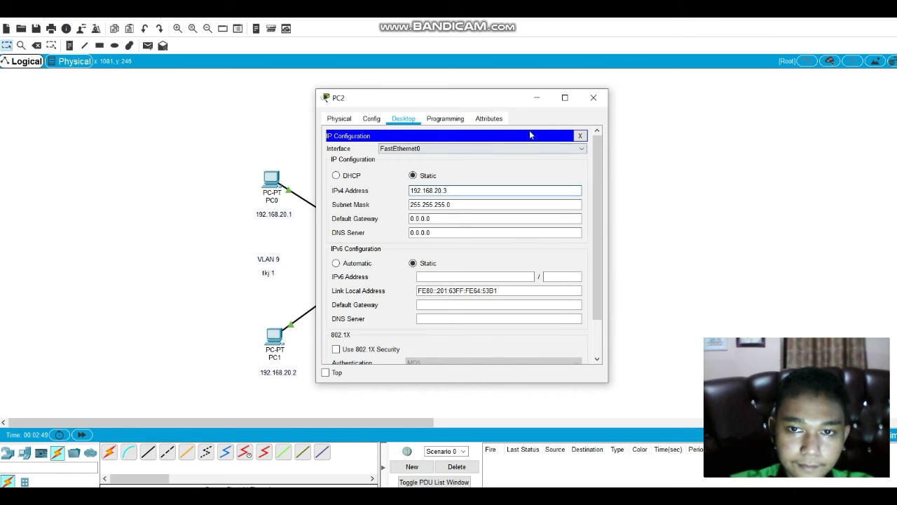
left_click(581, 101)
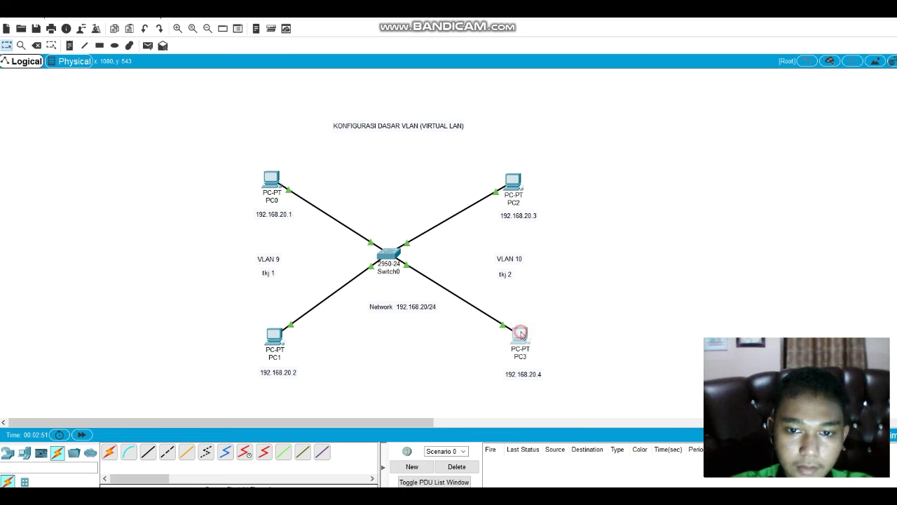
Step: Assign PC3 the static IPv4 address 192.168.20.4 with subnet mask 255.255.255.0 and close its window
left_click(519, 335)
left_click(403, 118)
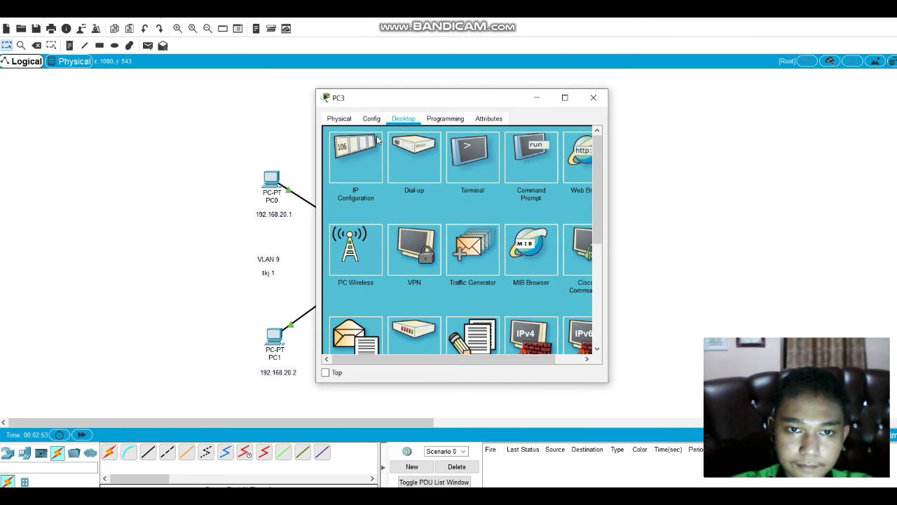
left_click(354, 158)
left_click(425, 190)
type("192.168.20.4")
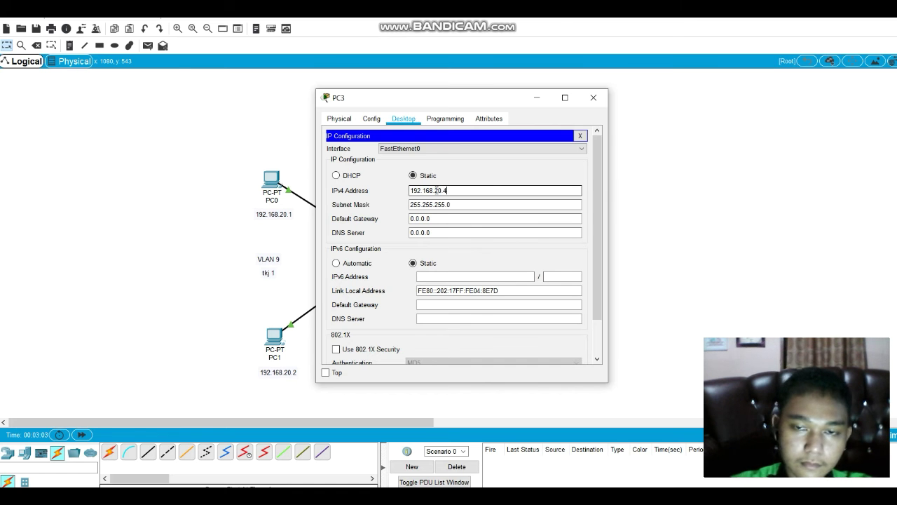
left_click(593, 98)
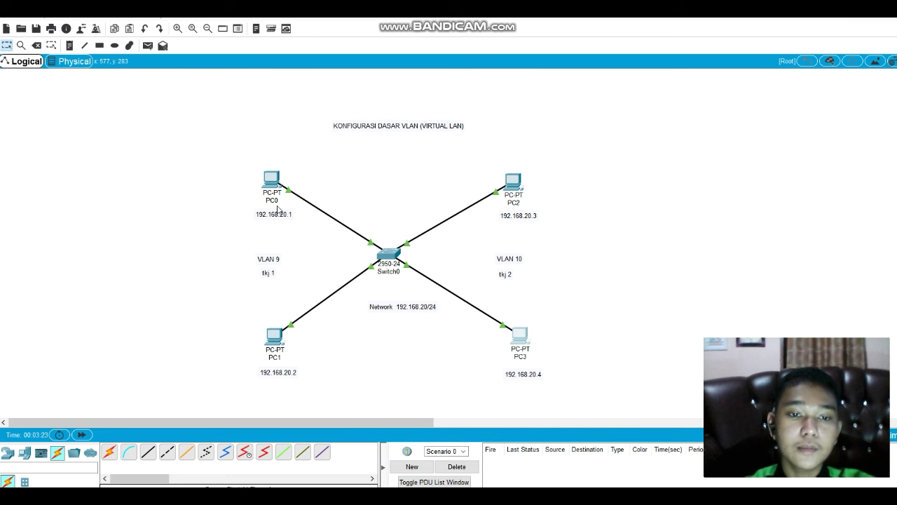
Step: Send a simple PDU from PC0 to PC3 to test their connectivity
left_click(147, 46)
left_click(270, 176)
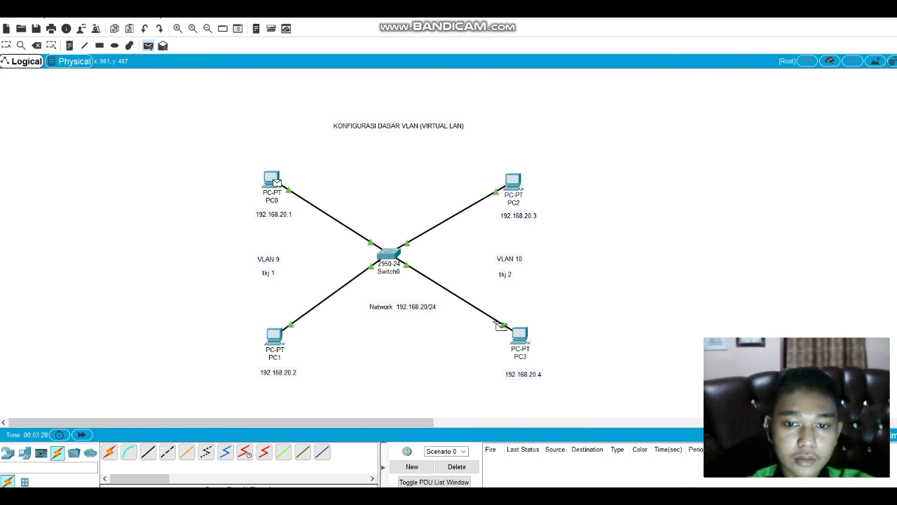
left_click(520, 334)
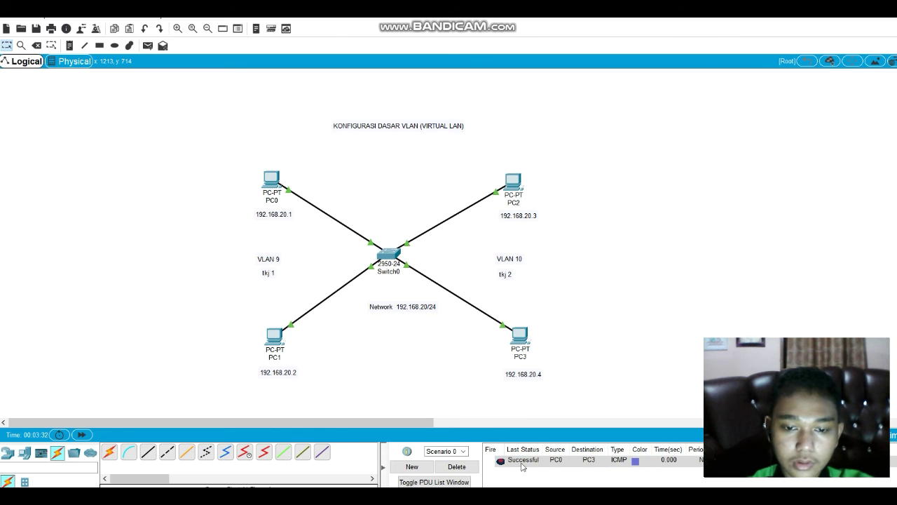
Step: Send a simple PDU from PC0 to PC2 to test connectivity, and delete the scenario's PDU entries
left_click(148, 46)
left_click(272, 180)
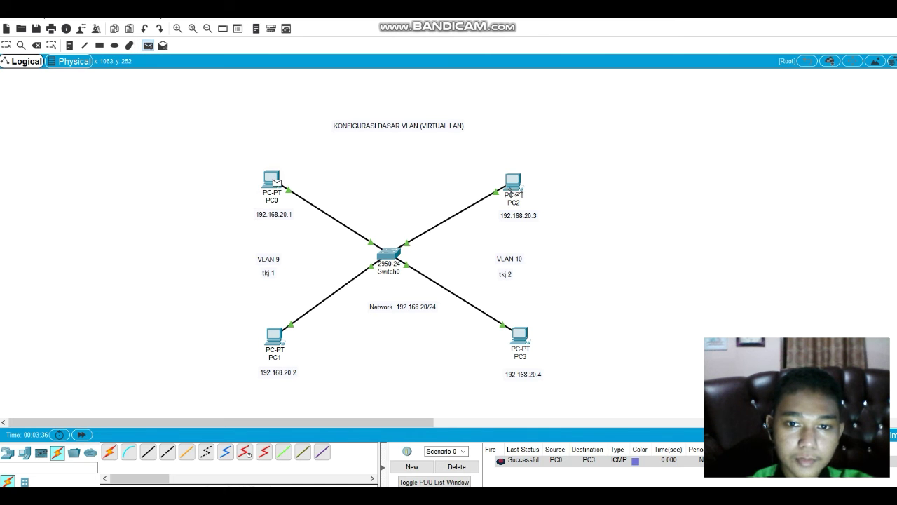
left_click(513, 187)
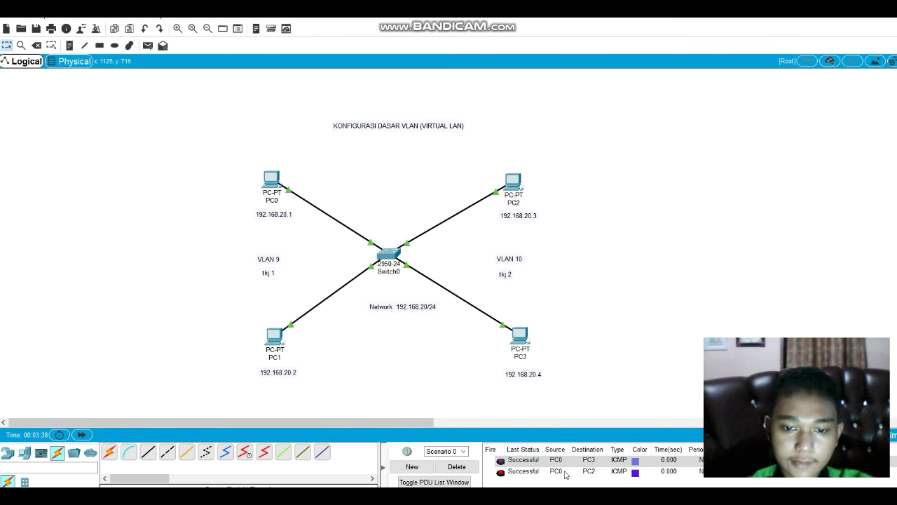
left_click(475, 468)
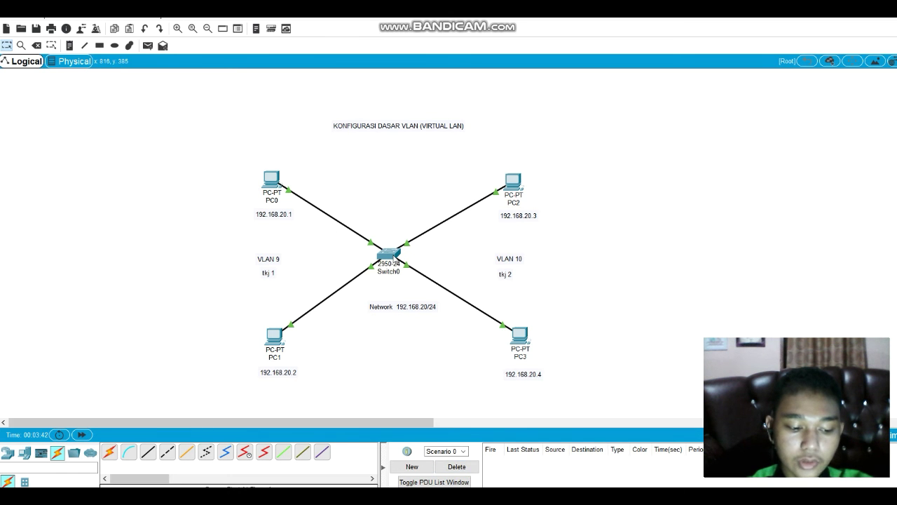
Step: Open Switch0's command line and run show vlan
mouse_move(394, 260)
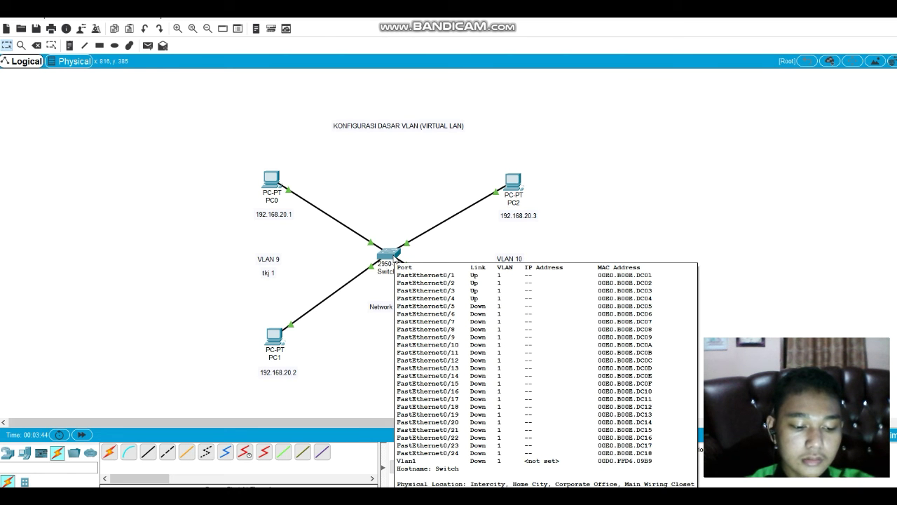
left_click(388, 256)
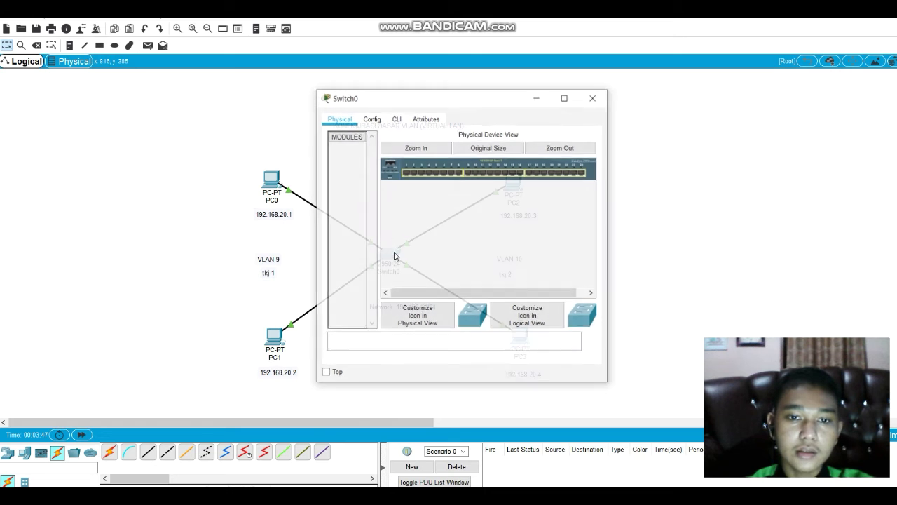
left_click(396, 119)
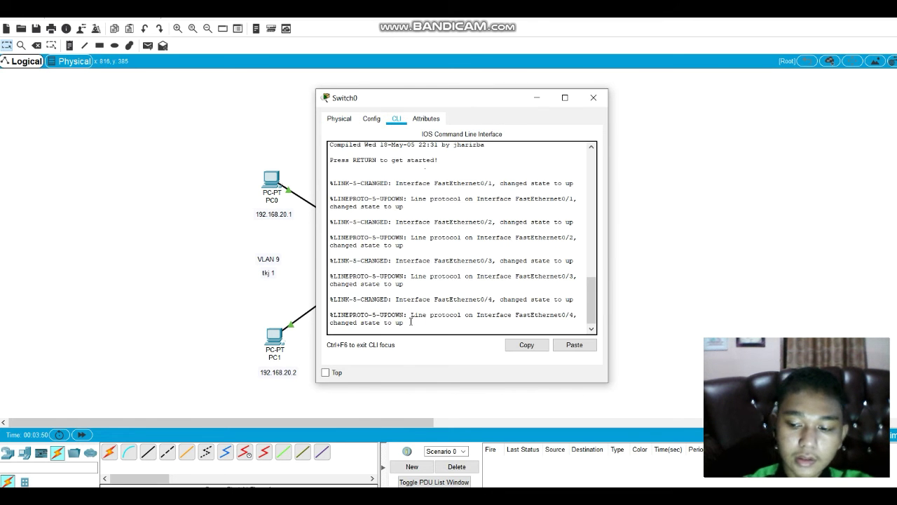
key("Return")
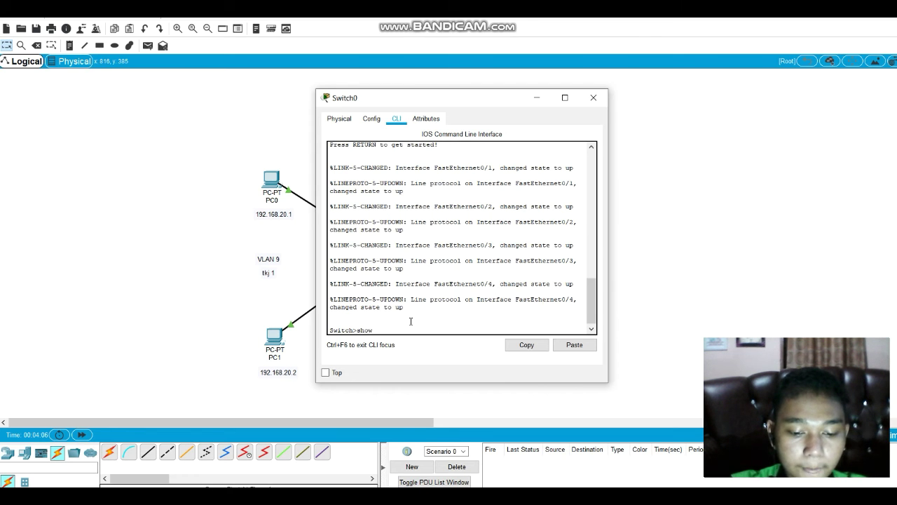
type("vlan")
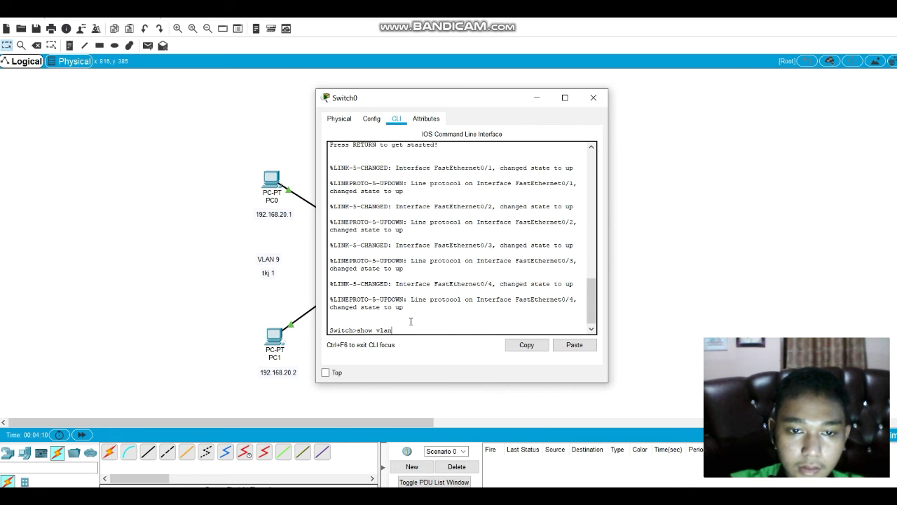
key("Return")
Step: Examine the default VLAN's port assignments and page through the remaining show vlan output back to the prompt
scroll(444, 238, "up", 3)
scroll(443, 238, "up", 2)
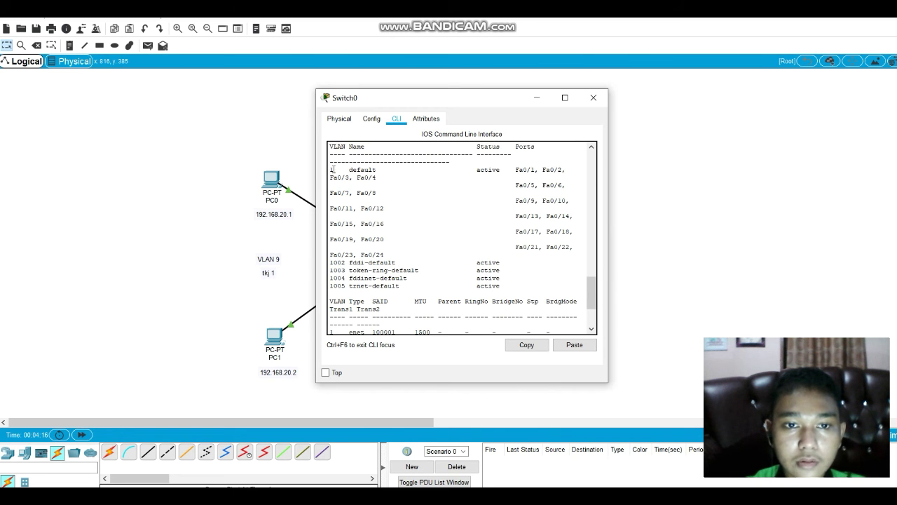
left_click_drag(331, 169, 579, 248)
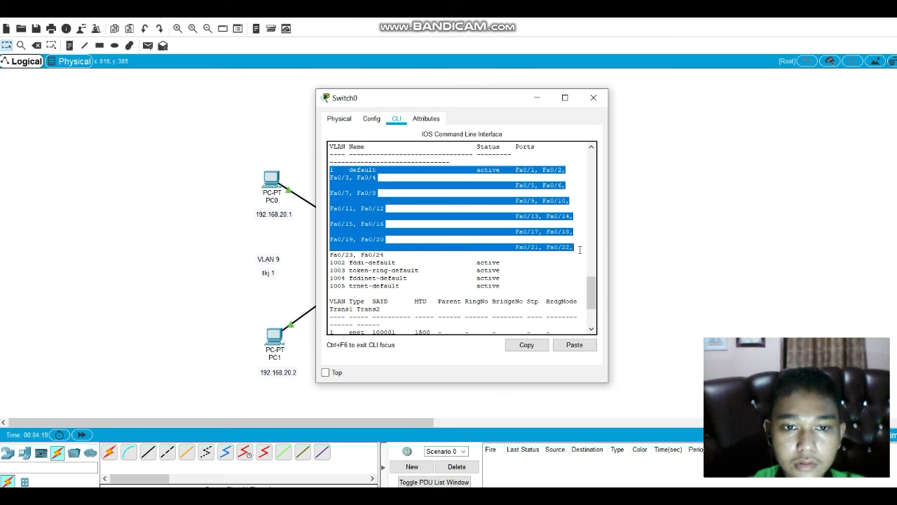
left_click(592, 328)
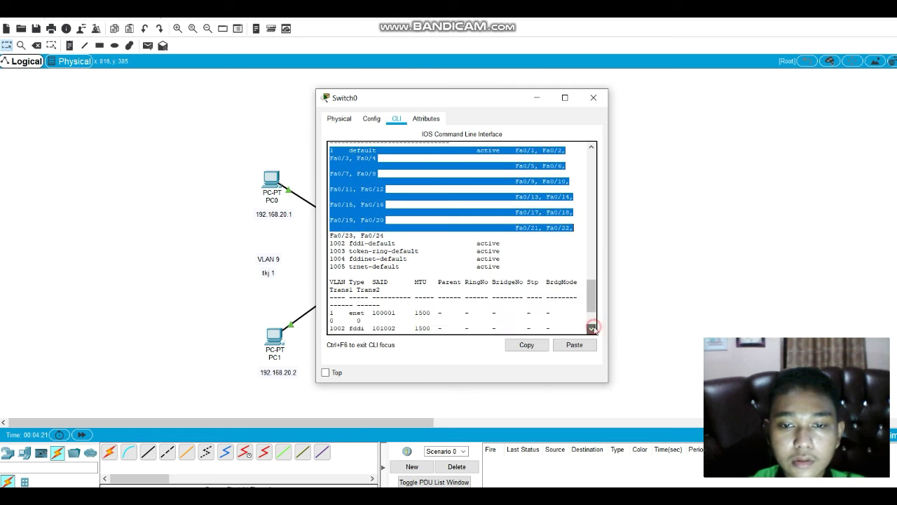
left_click(529, 343)
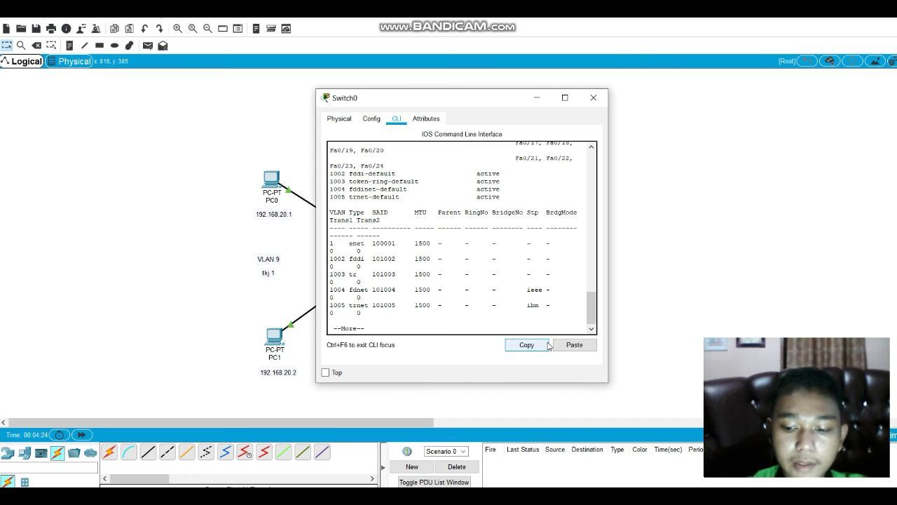
key("space")
key("space")
key("Return")
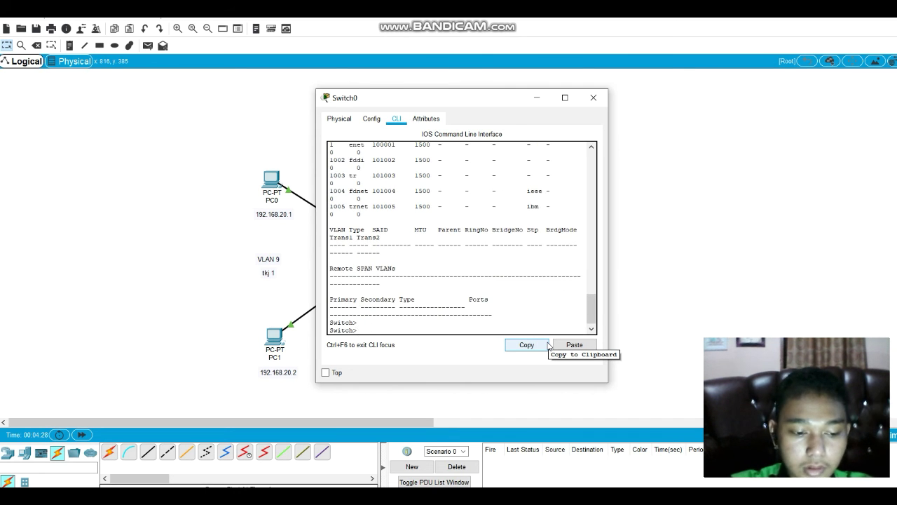
Step: Enter privileged mode with en and global configuration mode with conf t on Switch0
type("en")
key("Return")
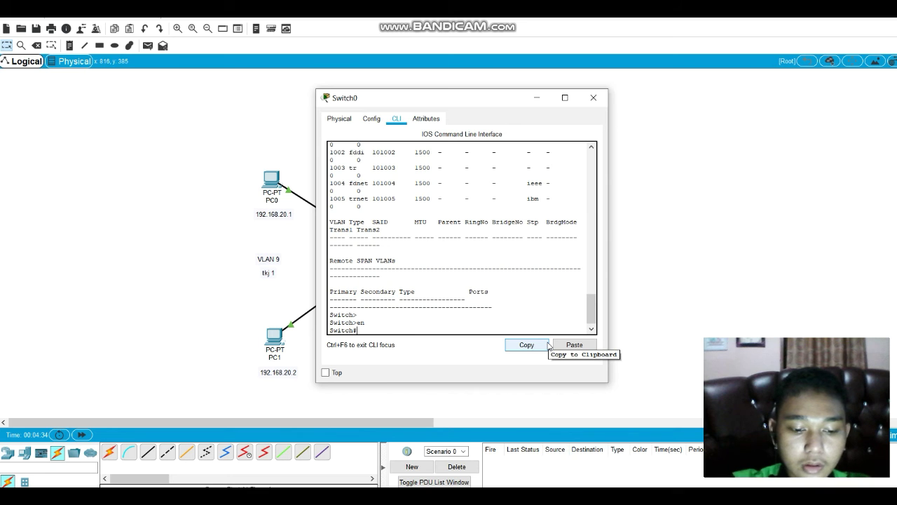
type("conf")
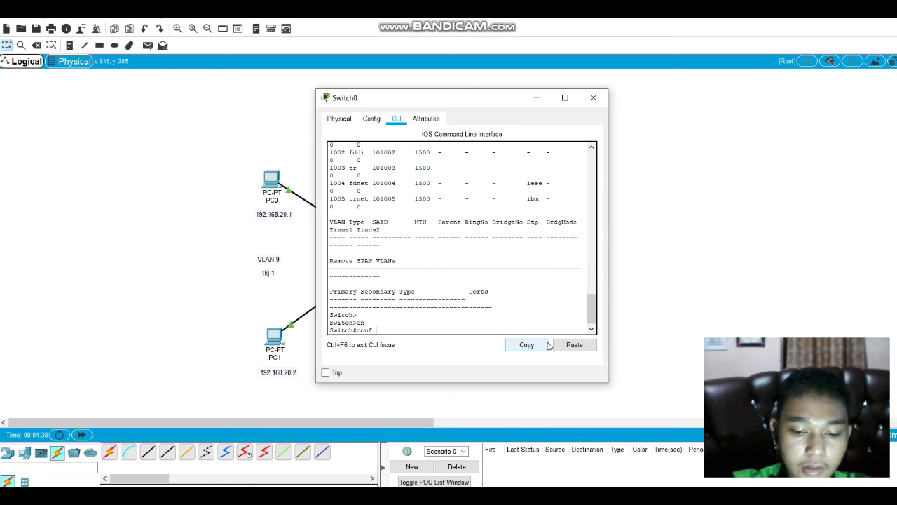
type(" t")
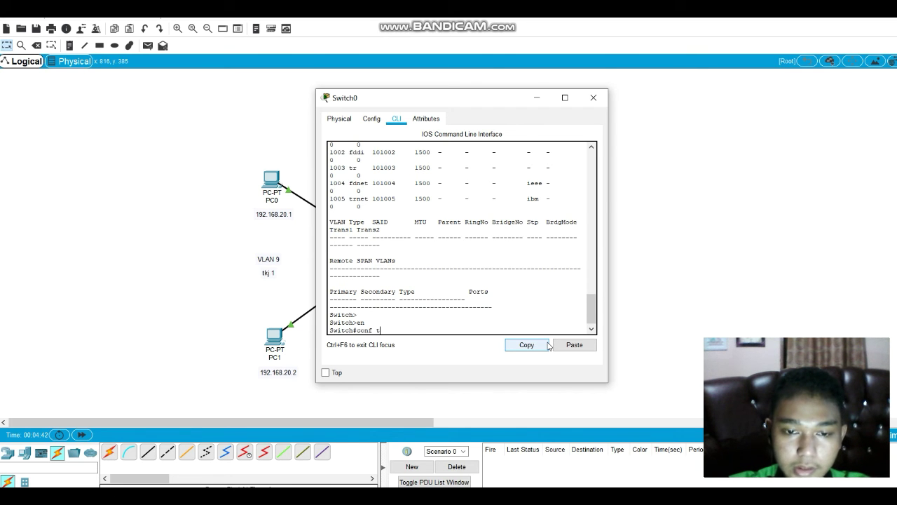
key("Return")
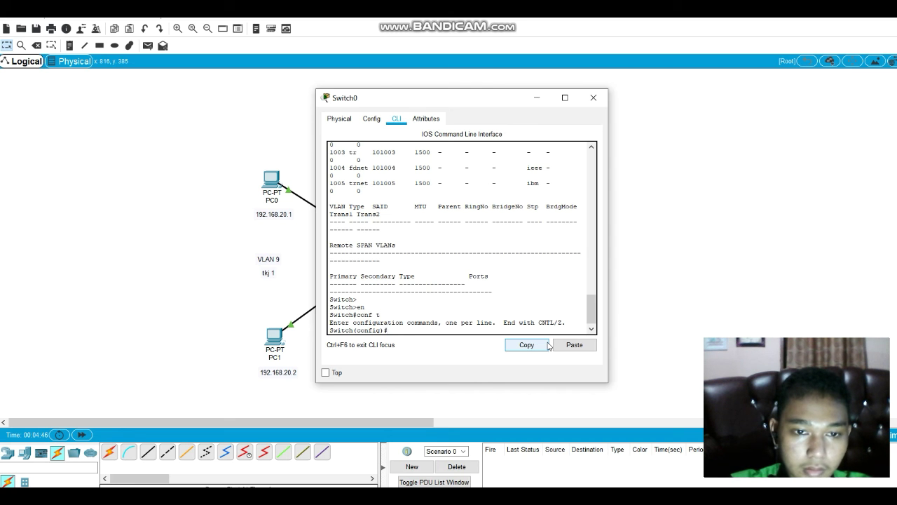
Step: Query the permitted VLAN ID range with vlan ? in global configuration mode
type("vl")
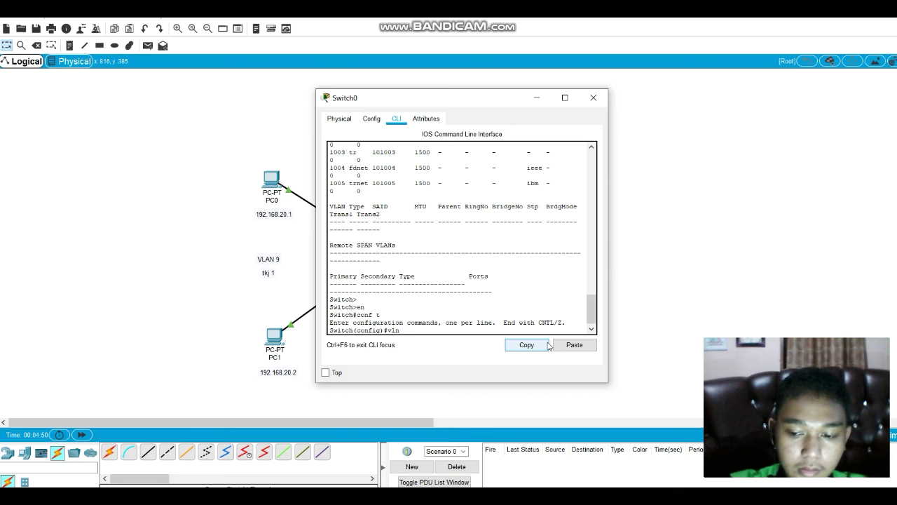
type("an")
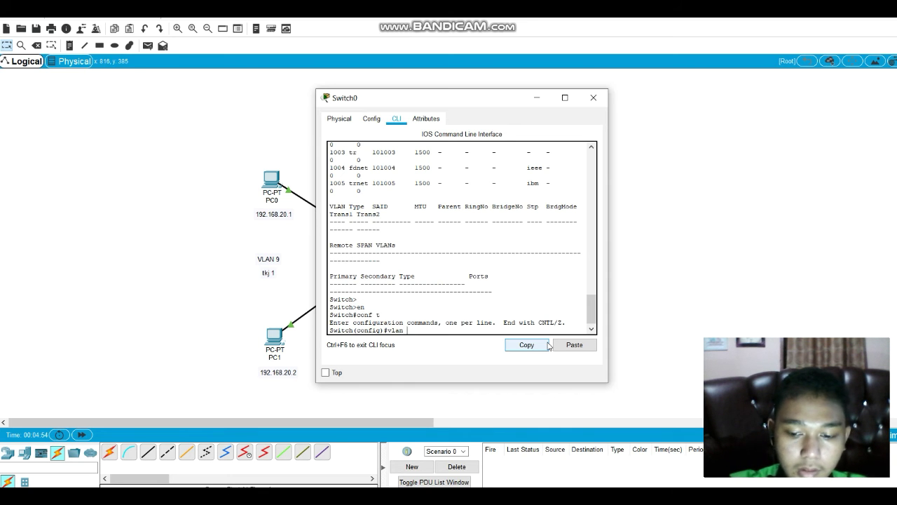
type(" ?")
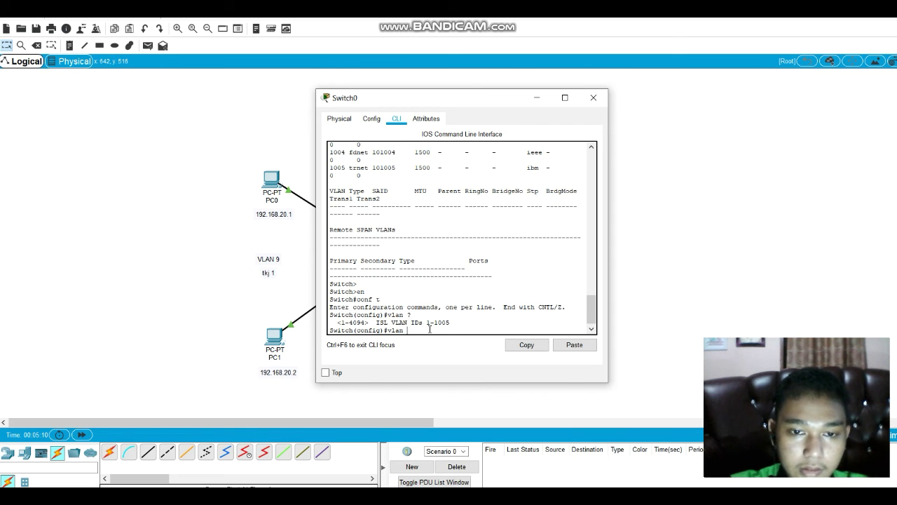
Step: Create VLAN 9 on Switch0, name it tkj1, and exit VLAN configuration
type("9")
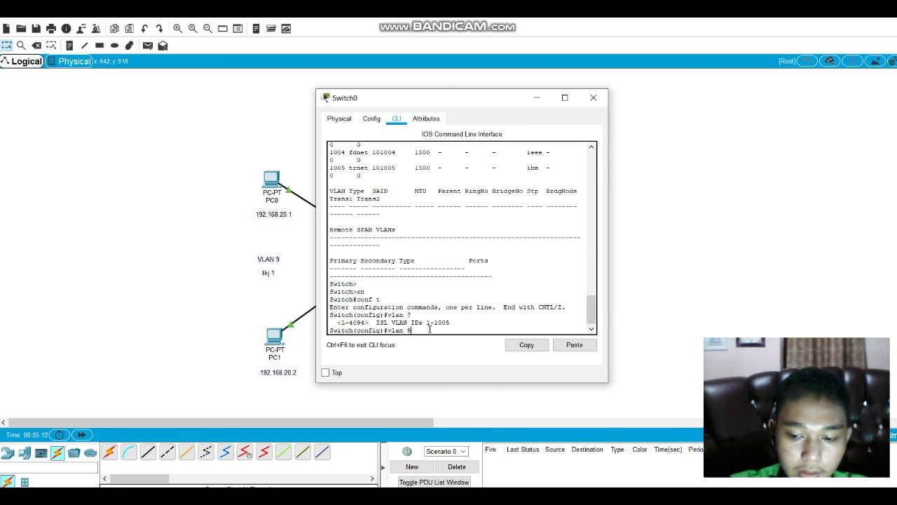
key("Return")
type("n")
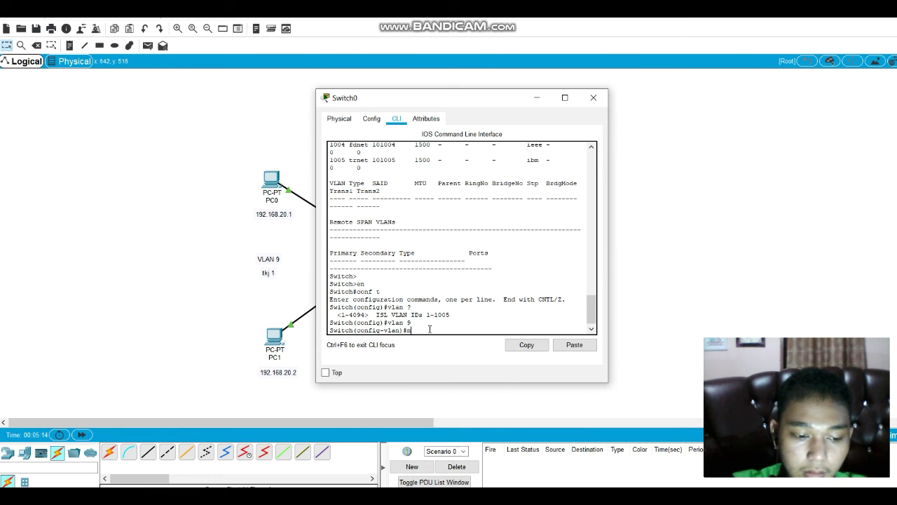
type("ame")
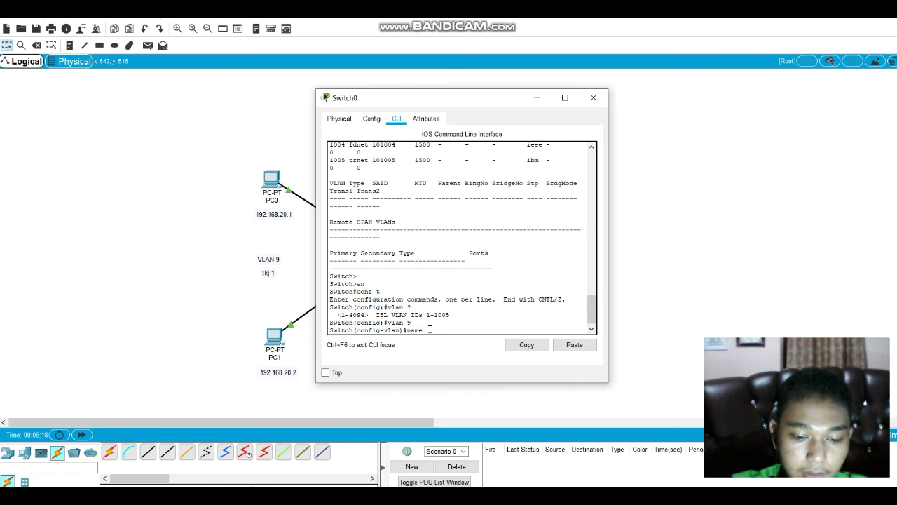
type(" t")
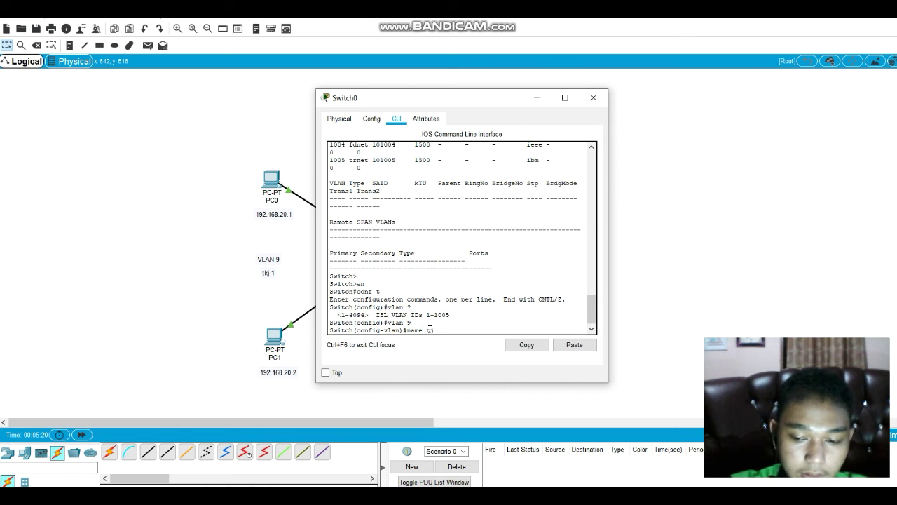
type("kj1")
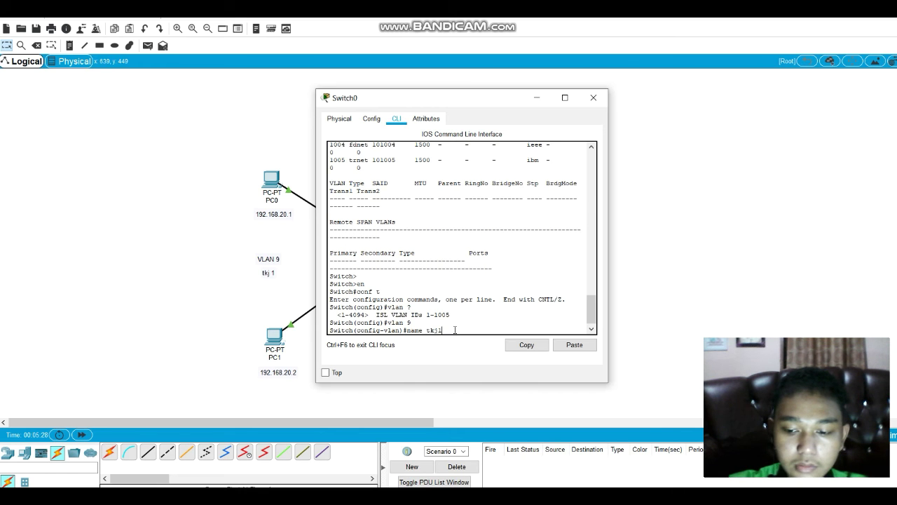
key("Return")
type("ex")
key("Return")
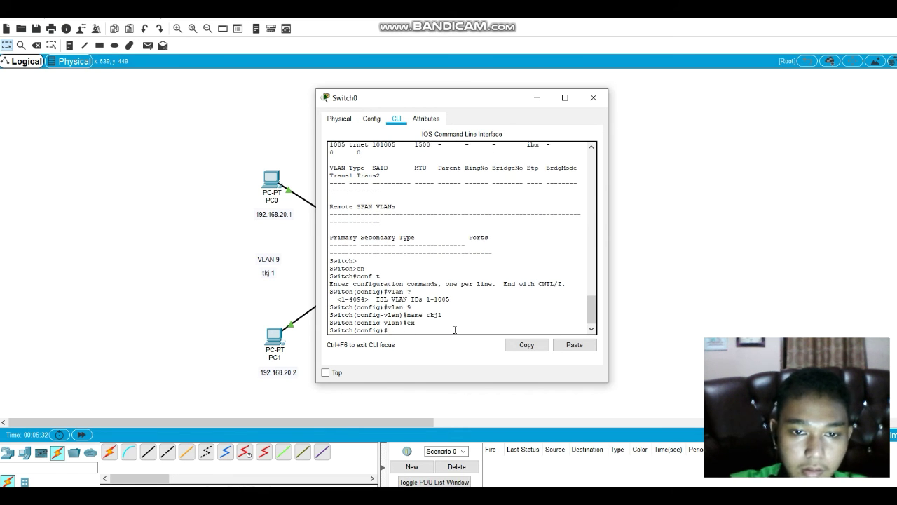
Step: Create VLAN 10 on Switch0, name it tkj2, and exit back to privileged mode
type("vl")
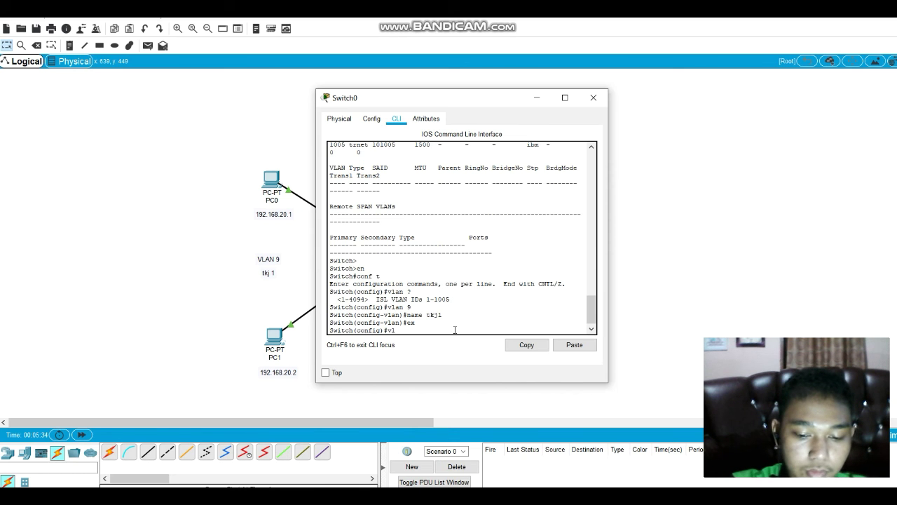
type("an 10")
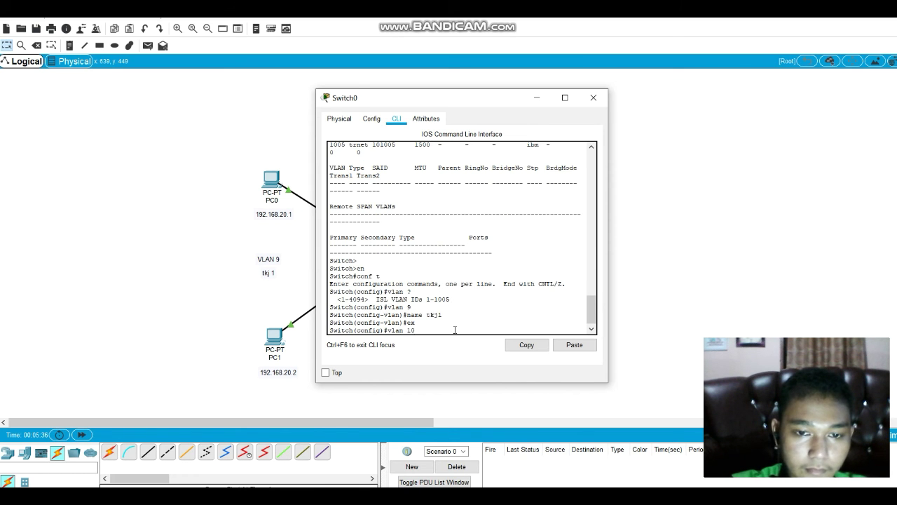
key("Return")
type("name tkj2")
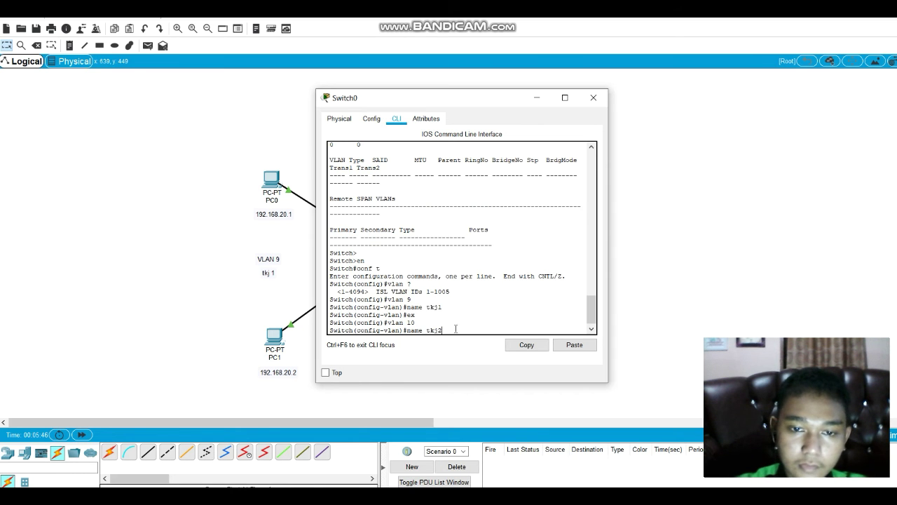
left_click_drag(417, 90, 416, 125)
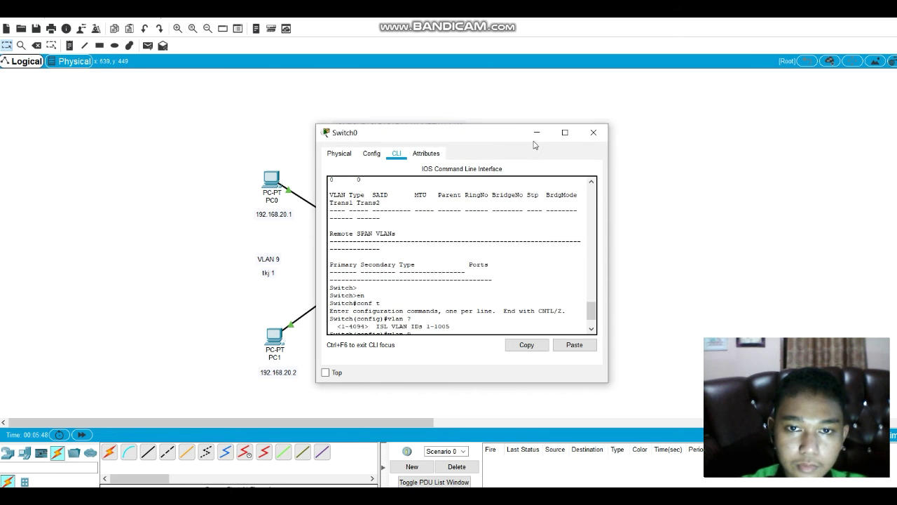
left_click_drag(510, 135, 793, 176)
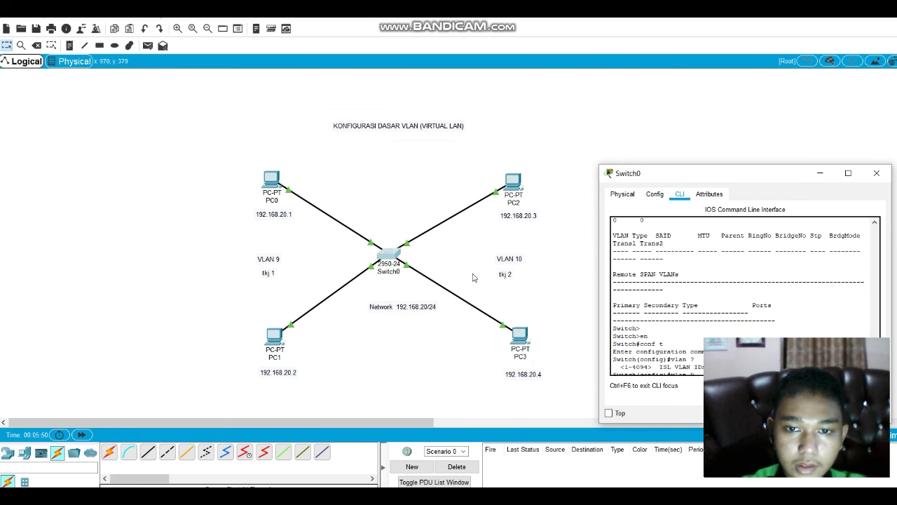
left_click_drag(693, 172, 560, 82)
left_click(740, 281)
left_click(741, 281)
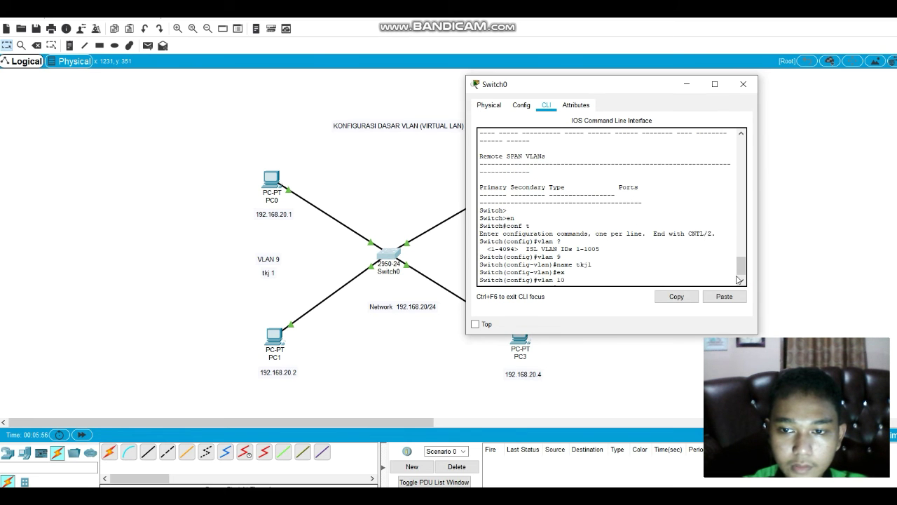
left_click(741, 281)
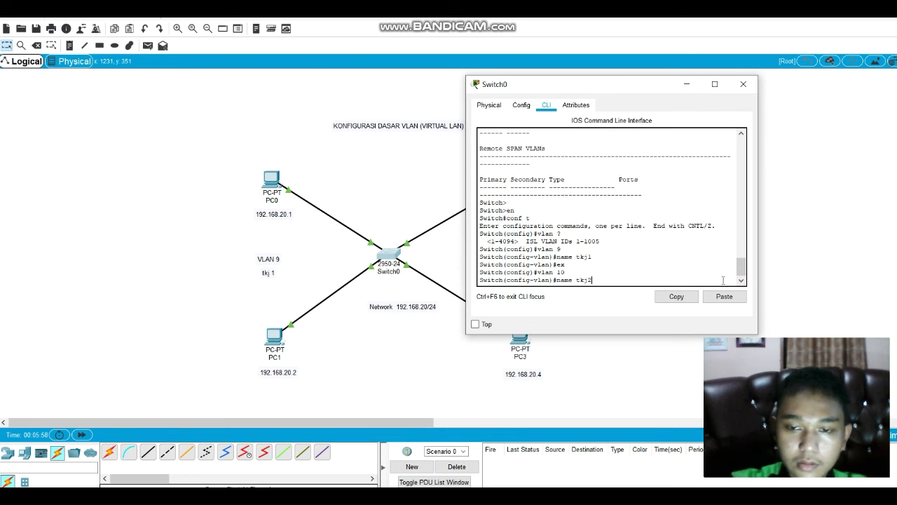
key("Return")
type("ex")
key("Return")
type("ex")
key("Return")
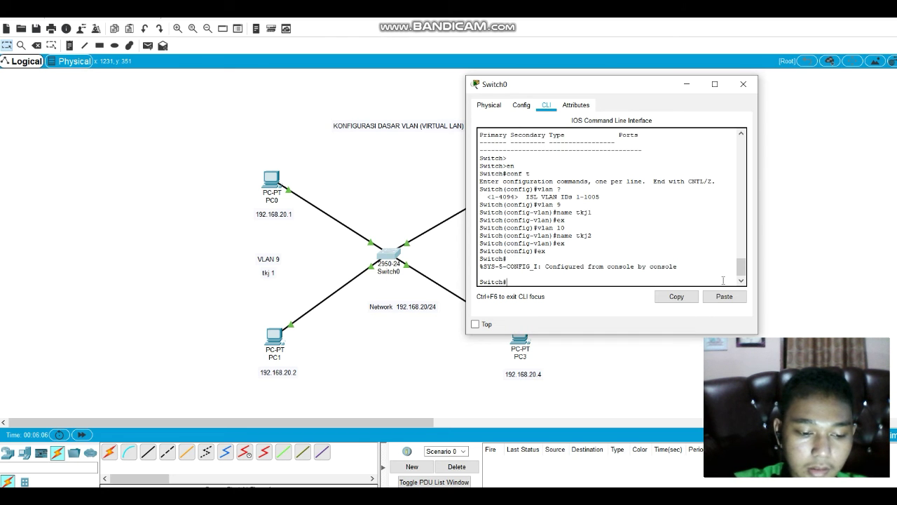
Step: Run show vlan on Switch0 and examine the entries for VLAN 9 (tkj1) and VLAN 10 (tkj2)
type("show vl")
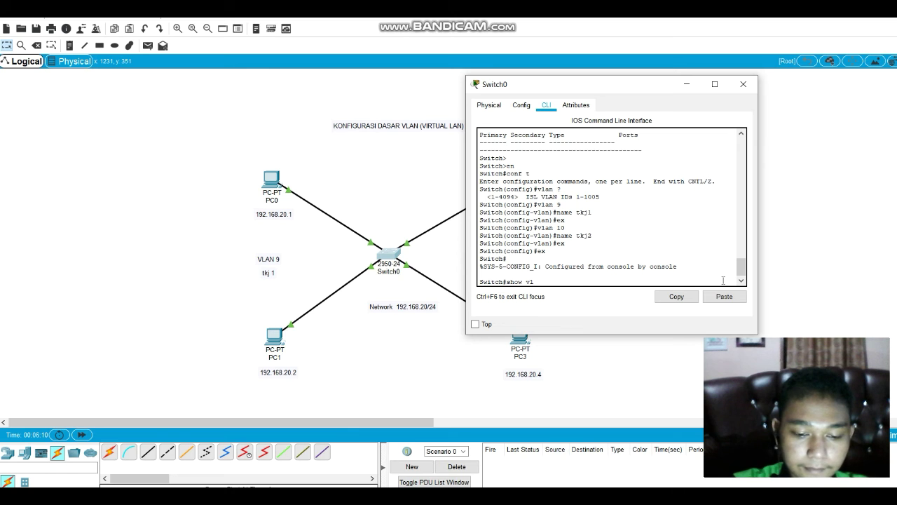
type("an")
key("Return")
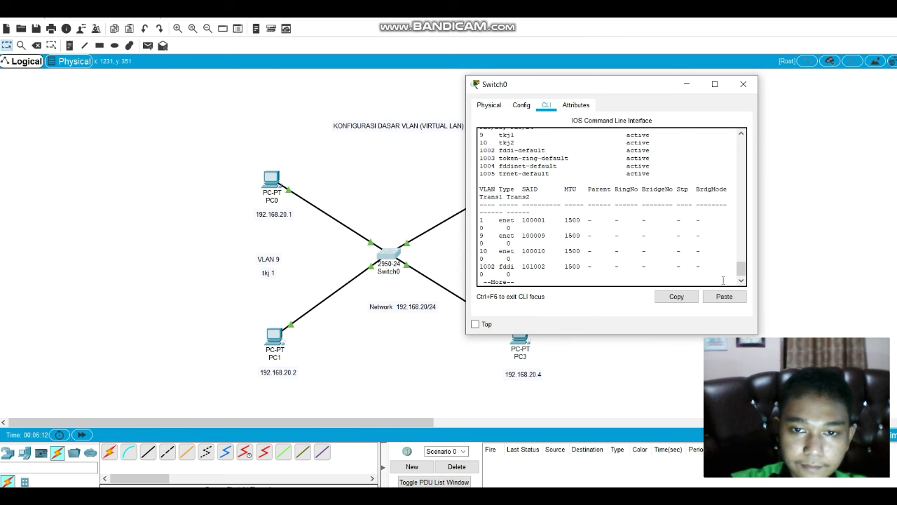
scroll(621, 199, "up", 3)
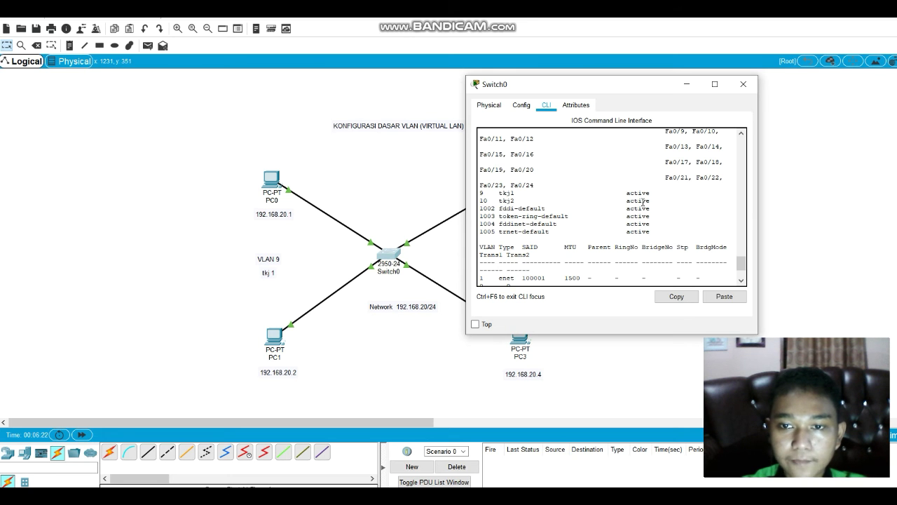
scroll(681, 201, "up", 3)
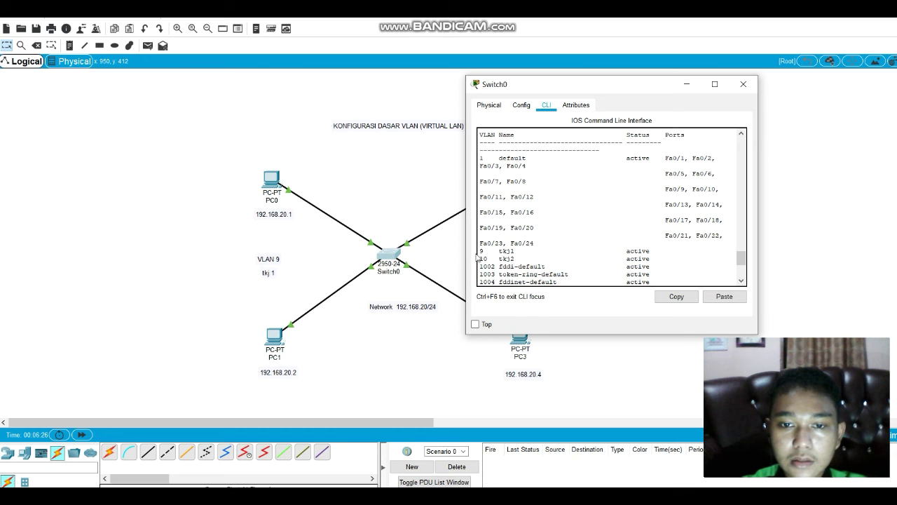
left_click_drag(481, 251, 515, 253)
left_click_drag(513, 253, 616, 258)
left_click_drag(646, 259, 672, 261)
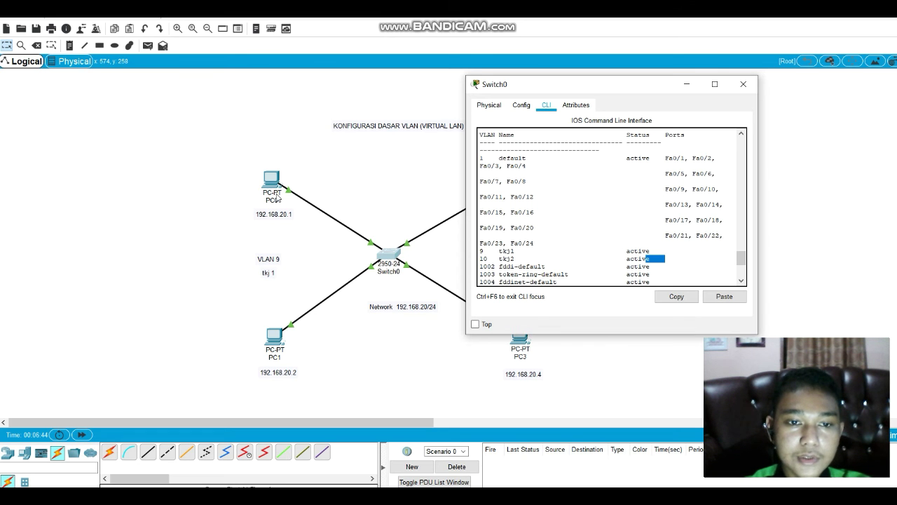
Step: Page through the rest of the show vlan output until the privileged mode prompt returns
scroll(581, 235, "down", 5)
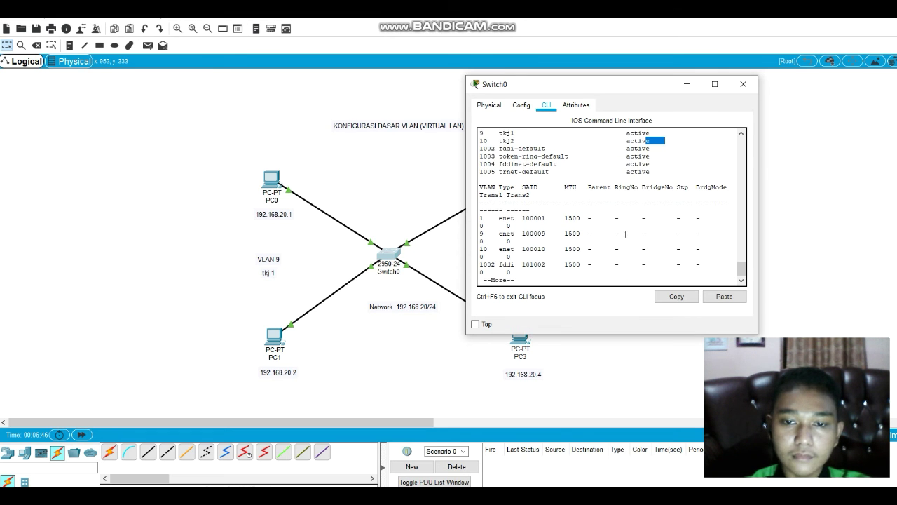
left_click(582, 275)
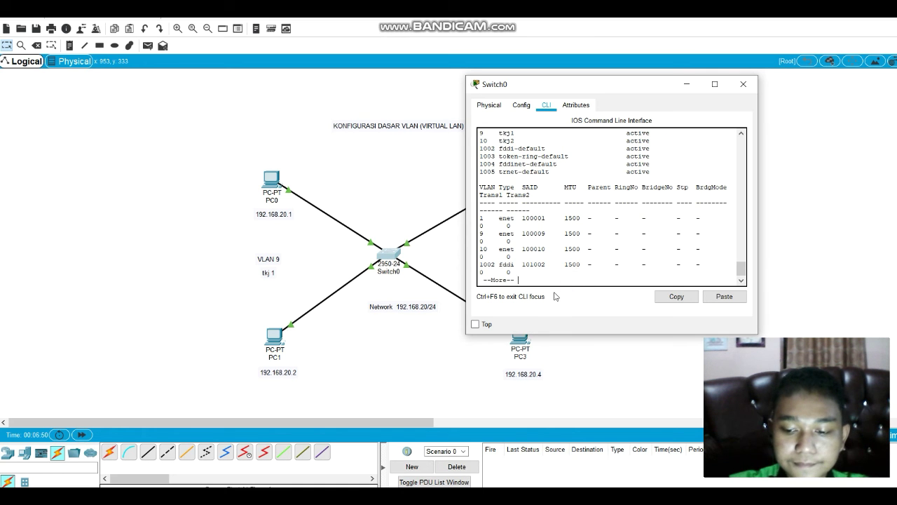
key("Return")
key("Return")
key("Return")
key("Return")
key("Return")
key("Return")
key("Return")
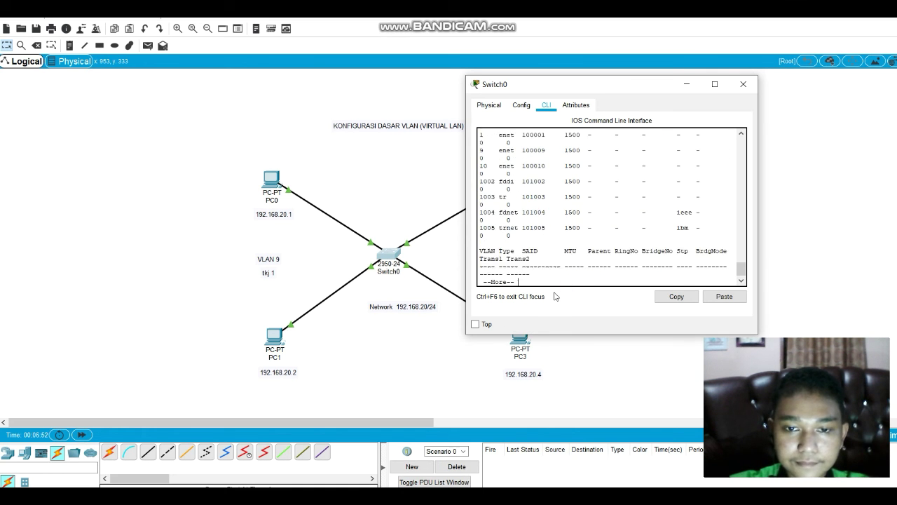
key("Return")
key("Return")
key("Return")
key("Return")
key("Return")
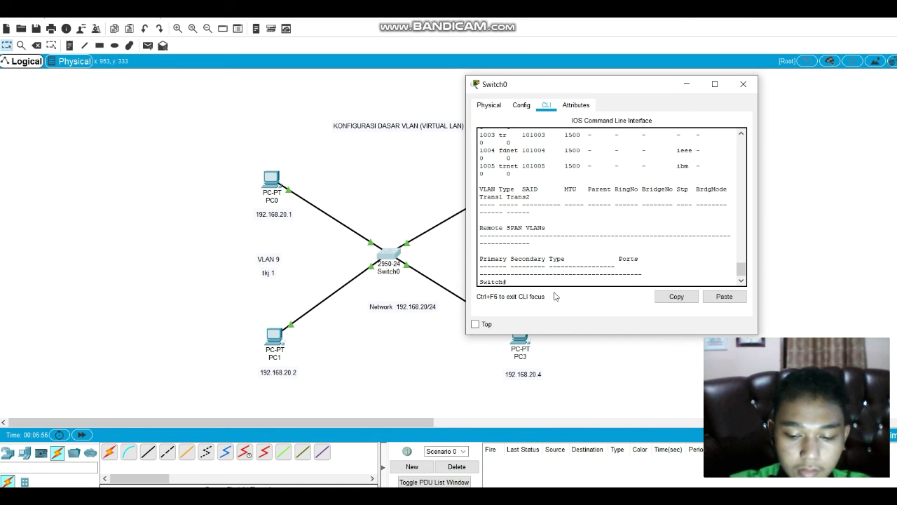
Step: Enter global configuration mode on Switch0 with conf t
type("conf ")
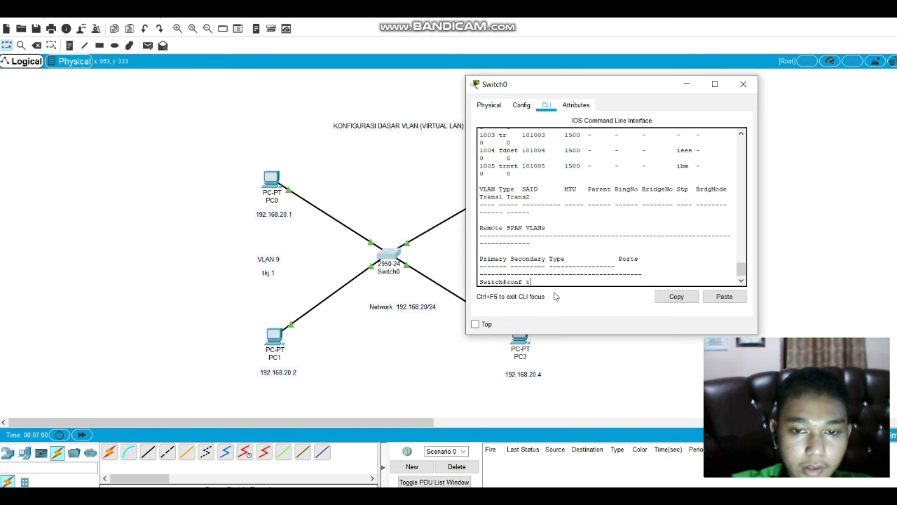
type("t")
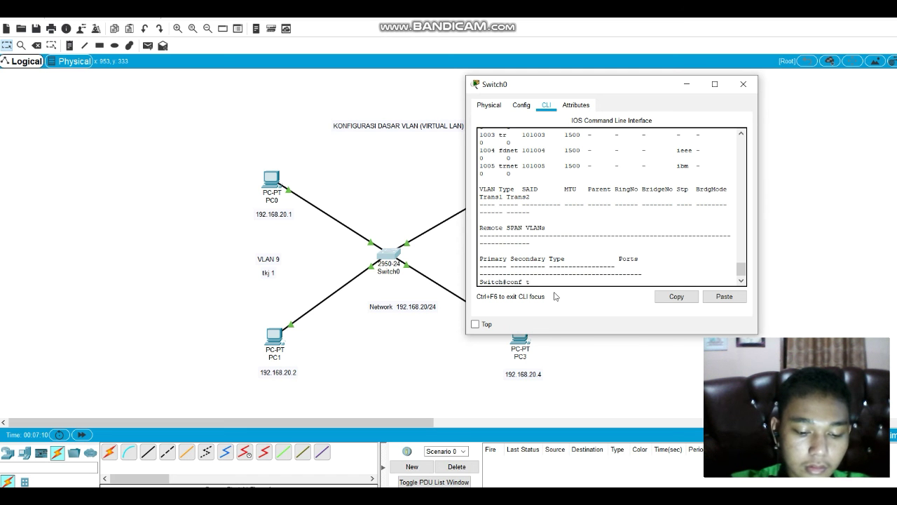
type("inte")
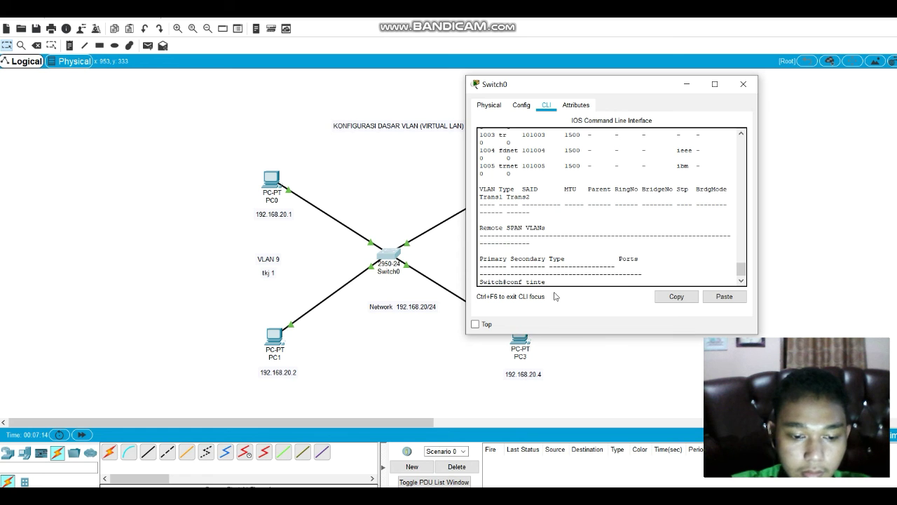
key("BackSpace")
key("BackSpace")
key("BackSpace")
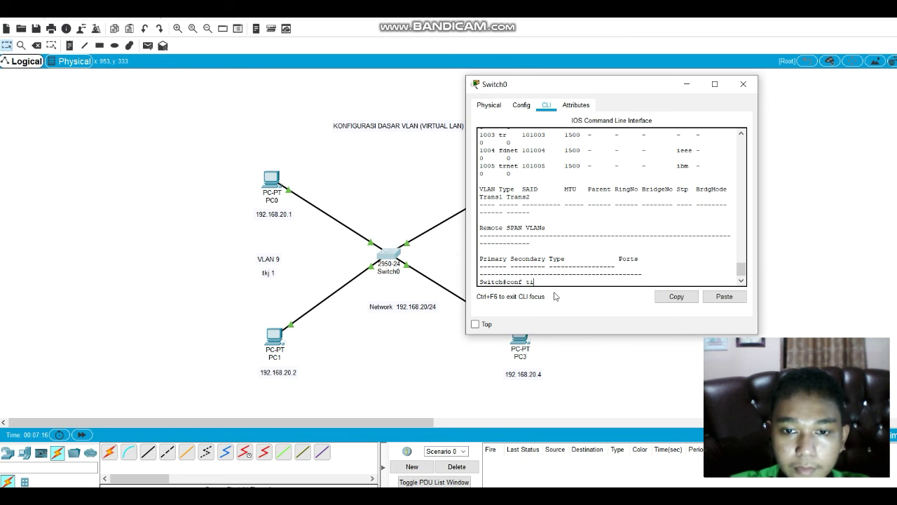
key("Return")
Step: Enter interface configuration for fa0/1 with interface fa0/1, checking the port names in the VLAN listing before confirming
type("inte")
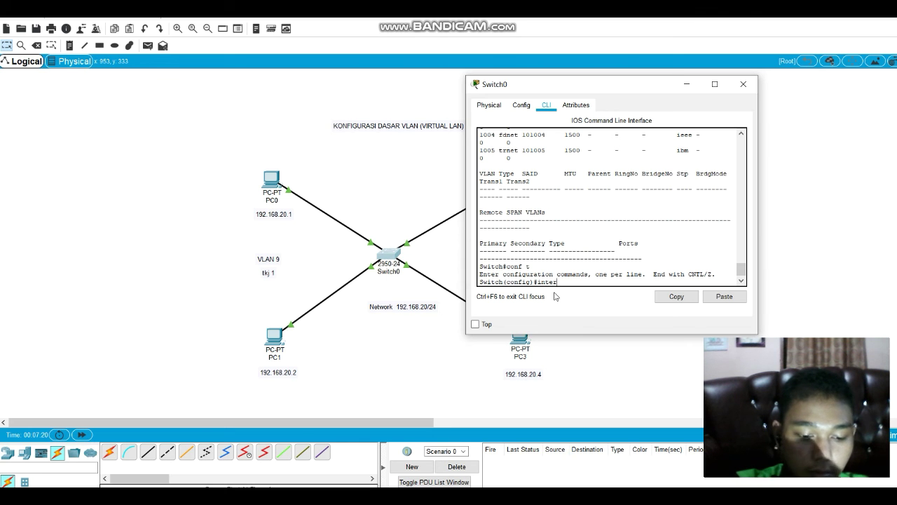
type("r")
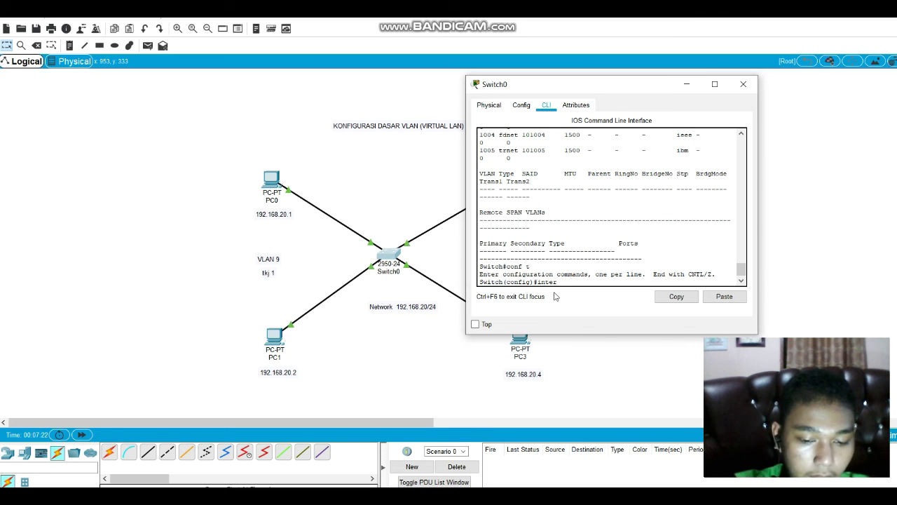
type("fa")
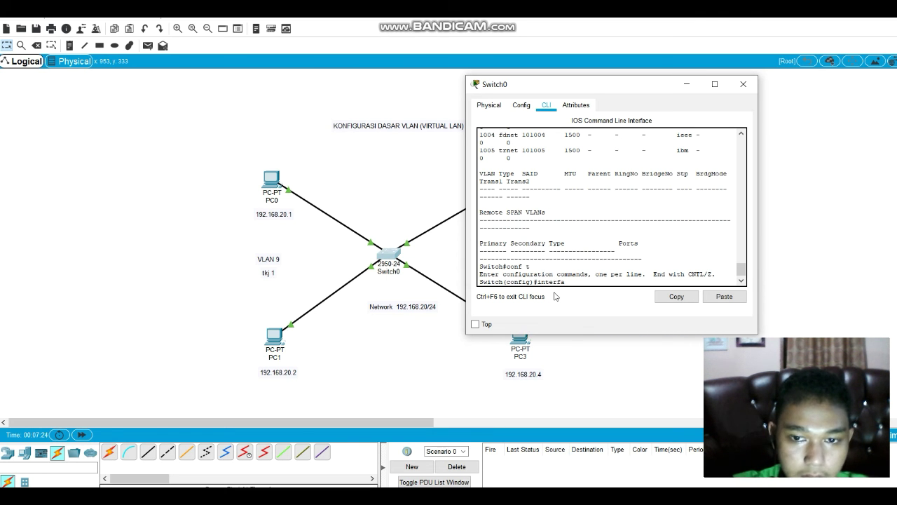
type("ce")
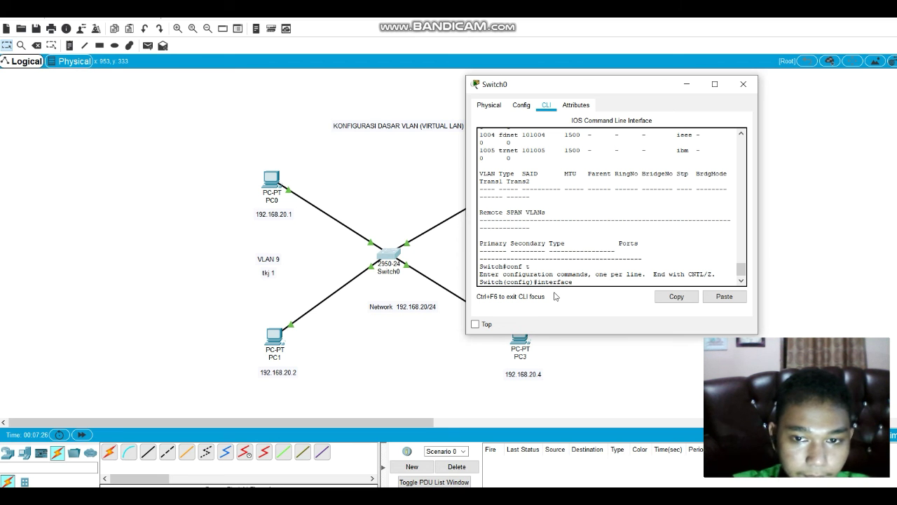
type(" fa")
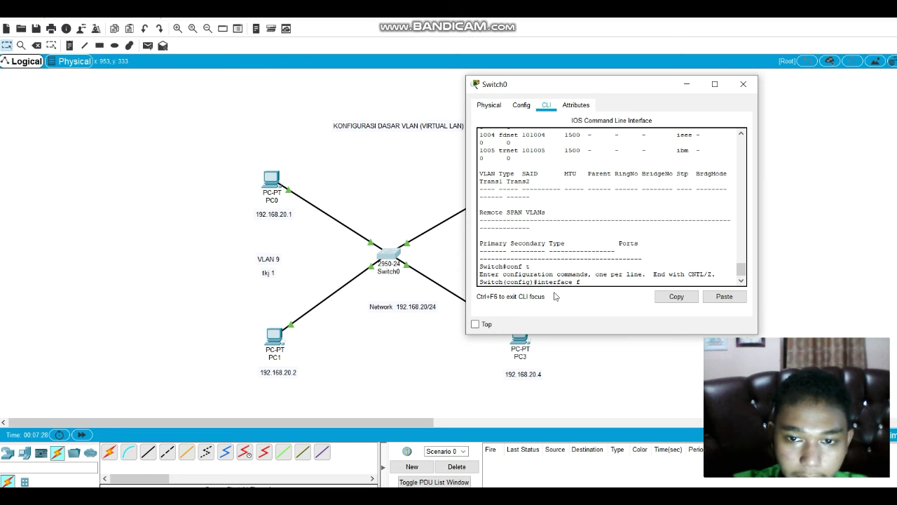
type("/1")
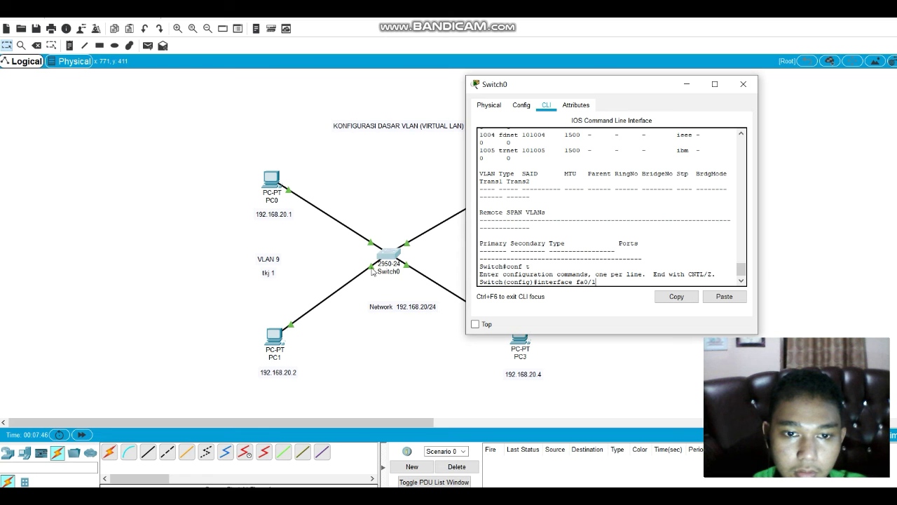
scroll(600, 241, "up", 8)
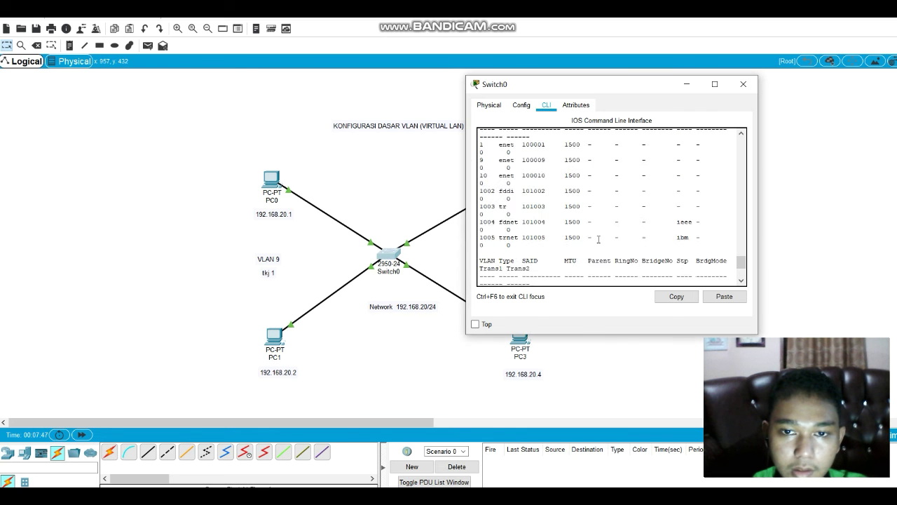
scroll(601, 239, "up", 7)
scroll(616, 252, "down", 3)
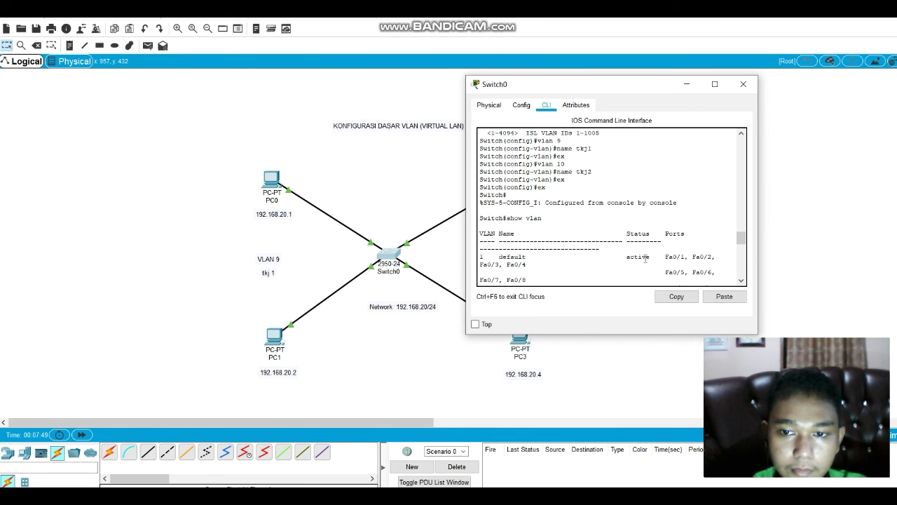
scroll(646, 257, "down", 2)
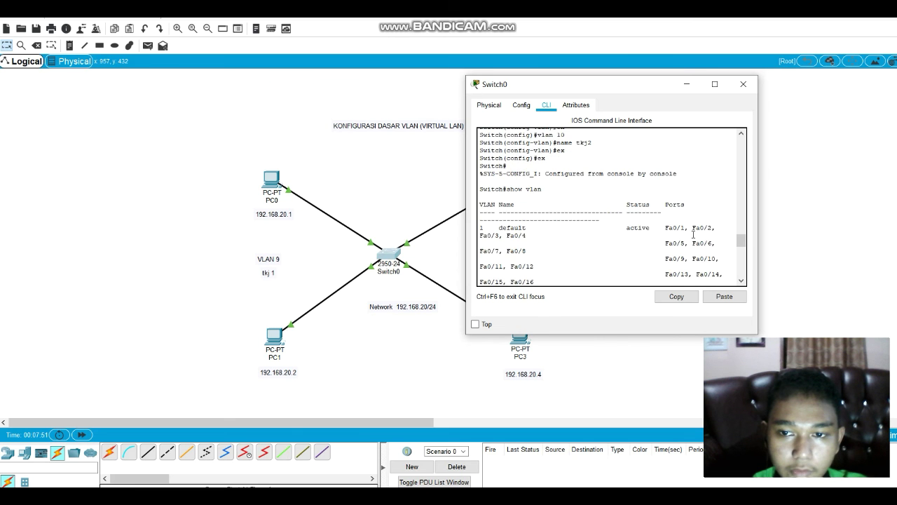
scroll(696, 242, "down", 14)
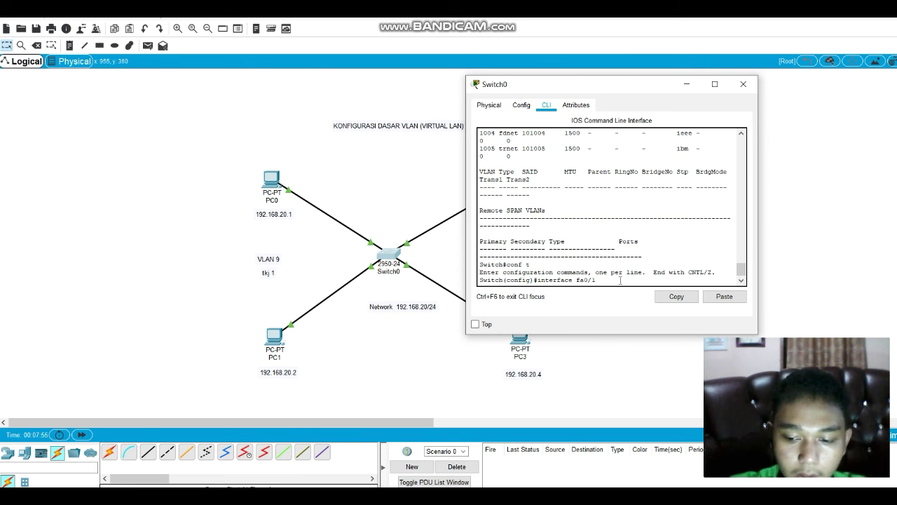
key("Return")
Step: Set interface fa0/1 to access mode with switchport mode access
type("swi")
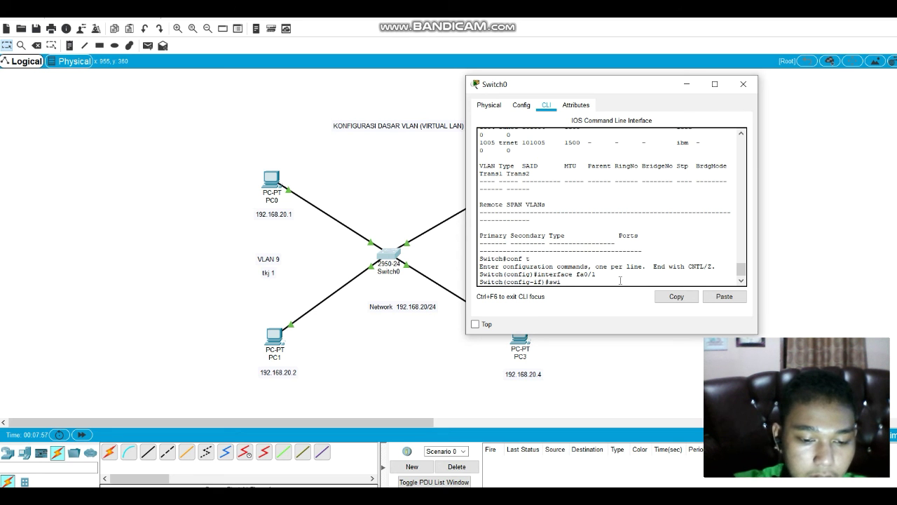
type("tchpo")
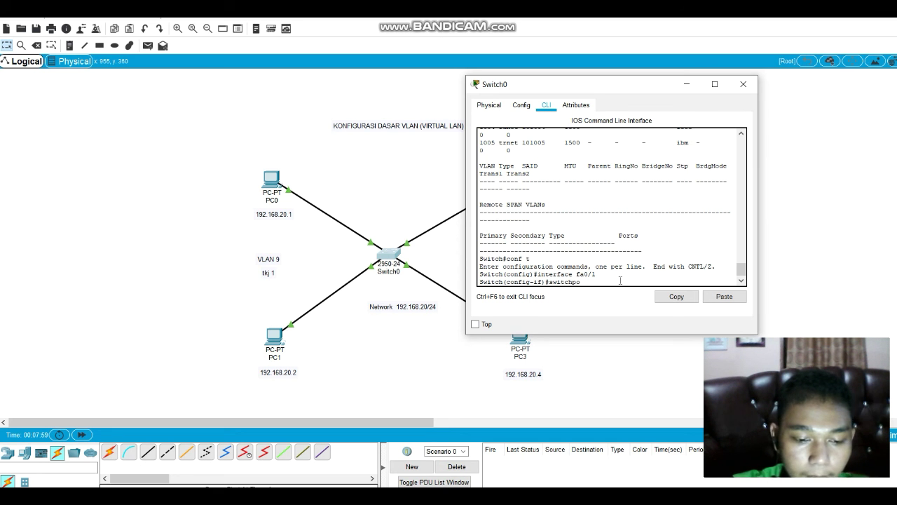
type("rt mo")
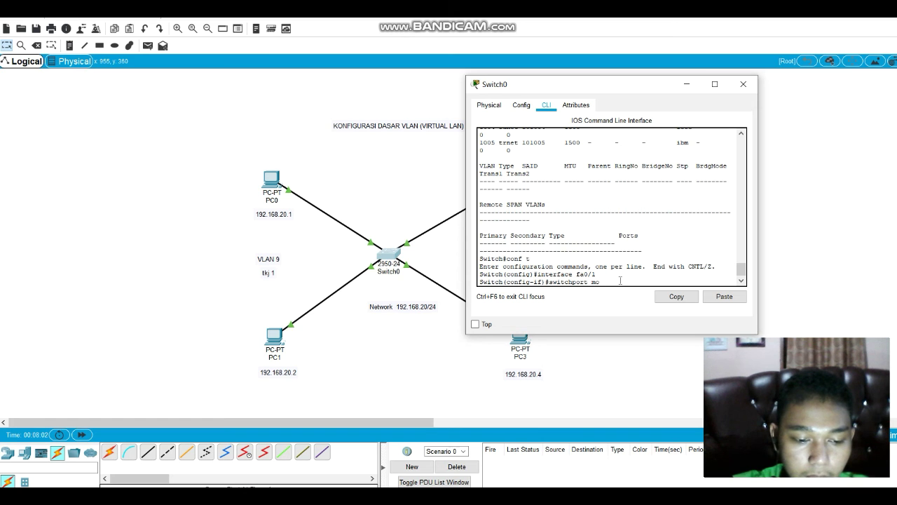
type("de acs")
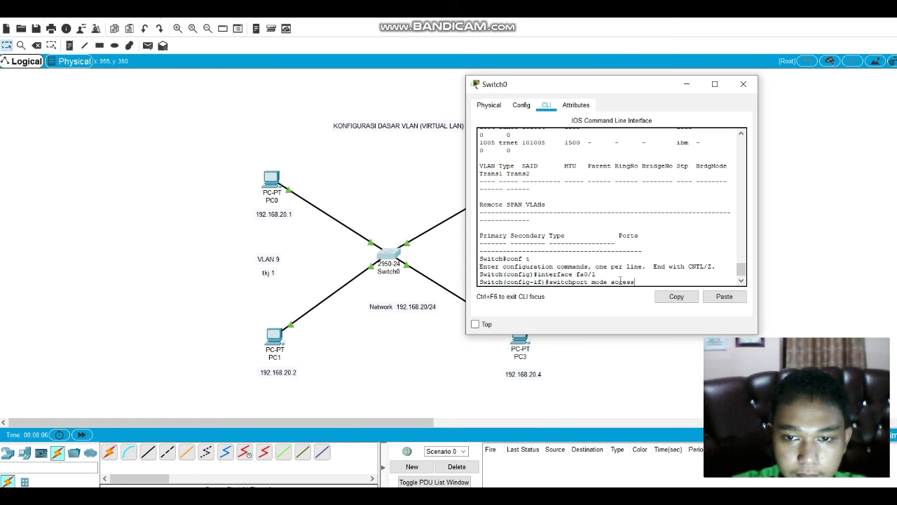
key("Return")
Step: Assign interface fa0/1 to VLAN 9 with switchport access vlan 9
type("switchpo")
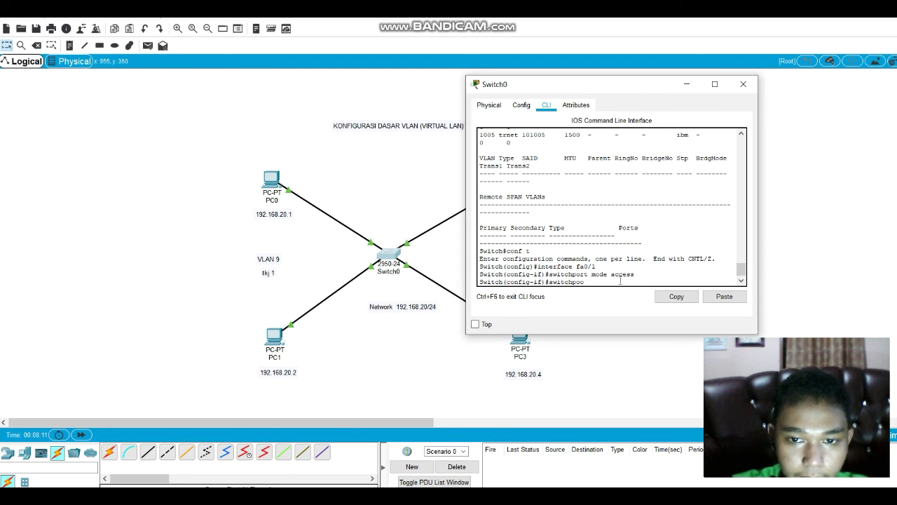
type("rt accs")
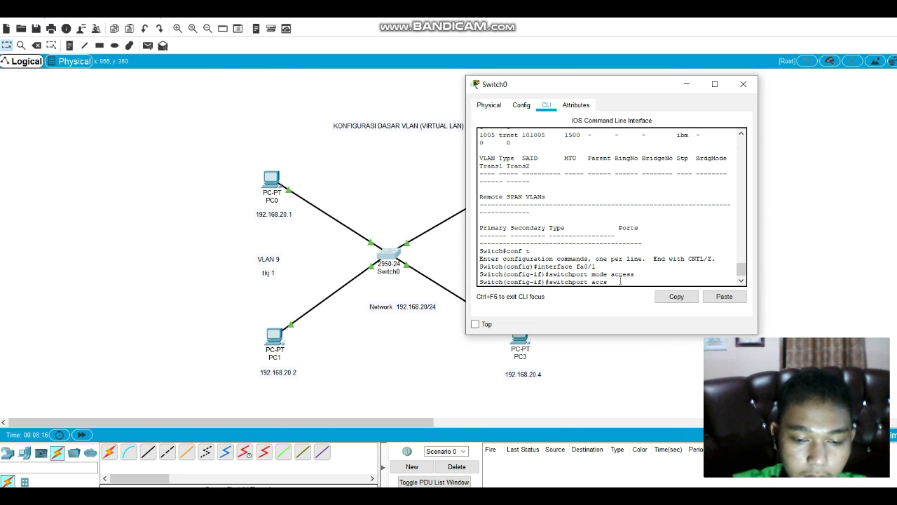
key("BackSpace")
type("ess")
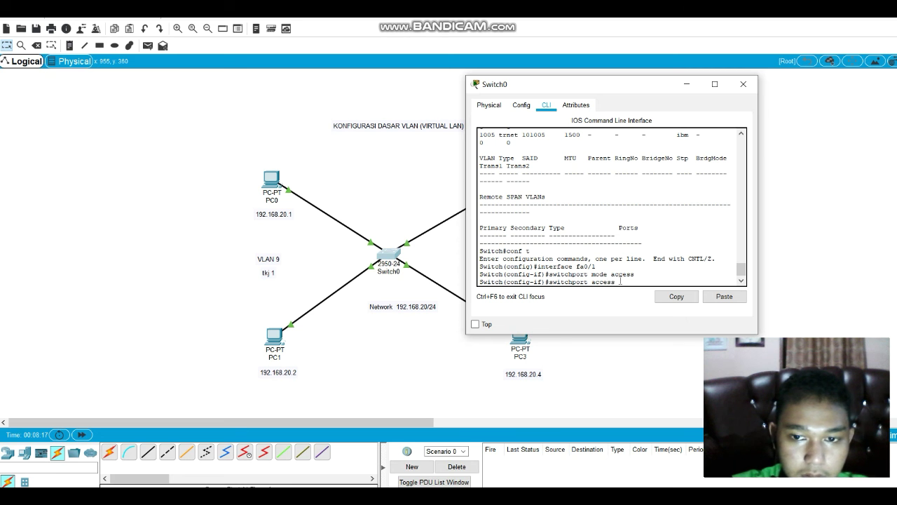
type(" vl")
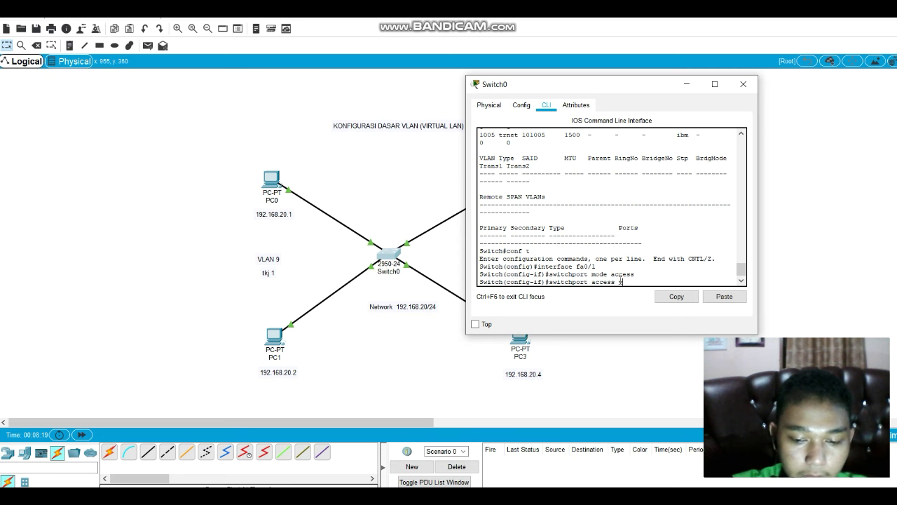
type("n 0")
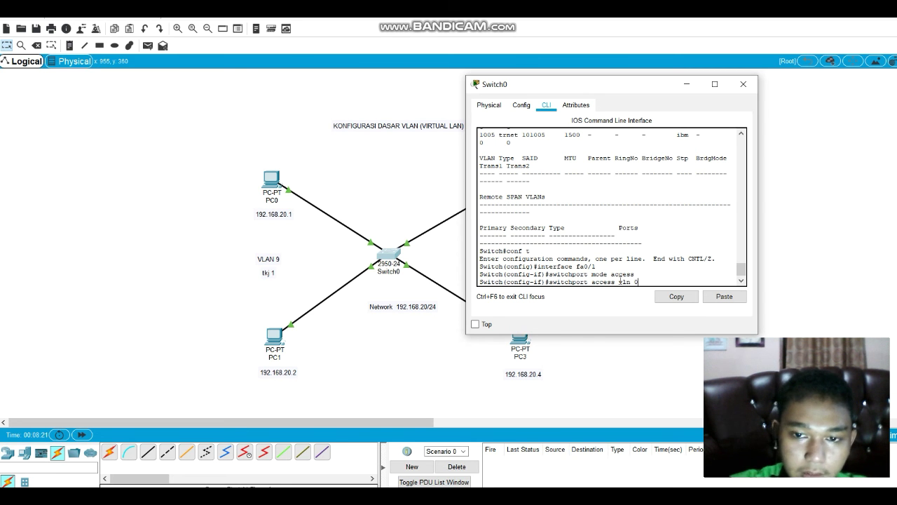
key("BackSpace")
type("9")
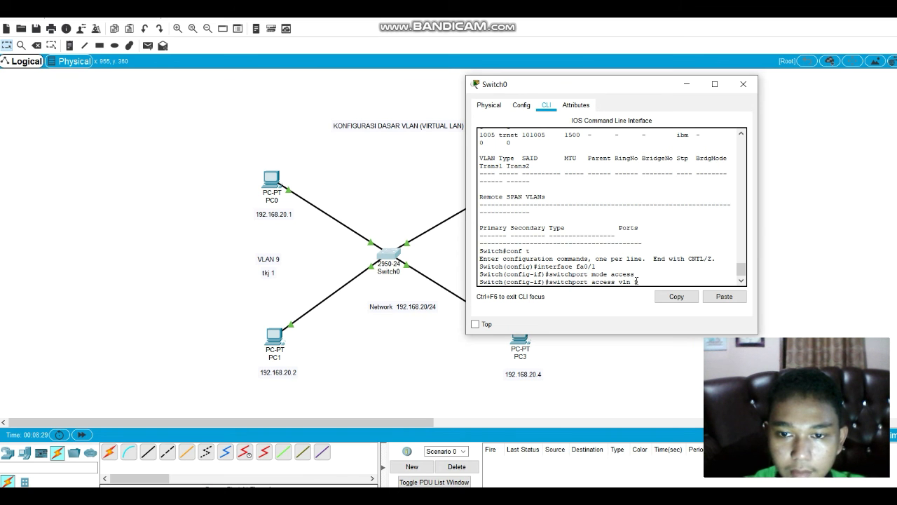
key("BackSpace")
type("an")
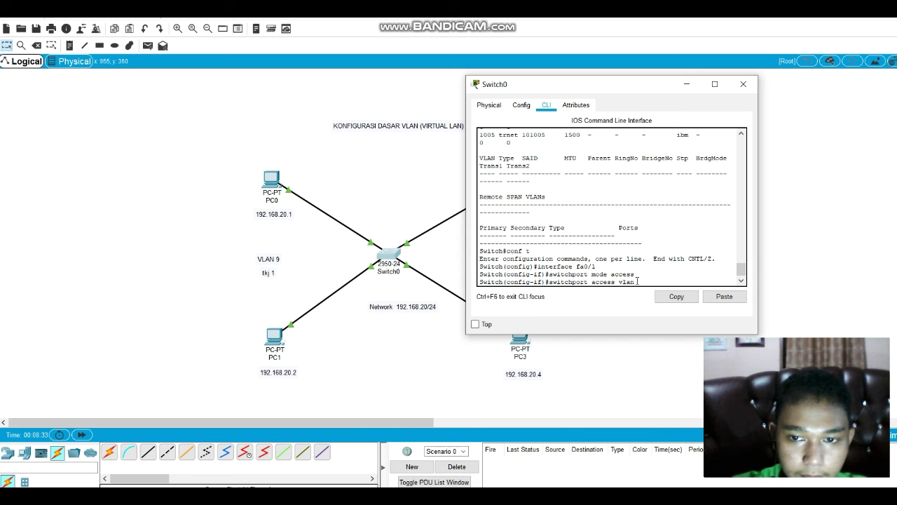
type(" 9")
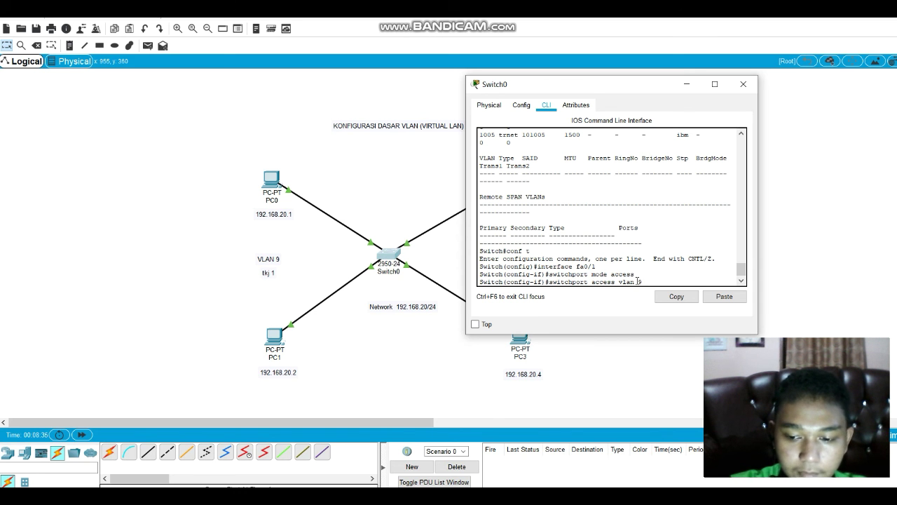
key("Return")
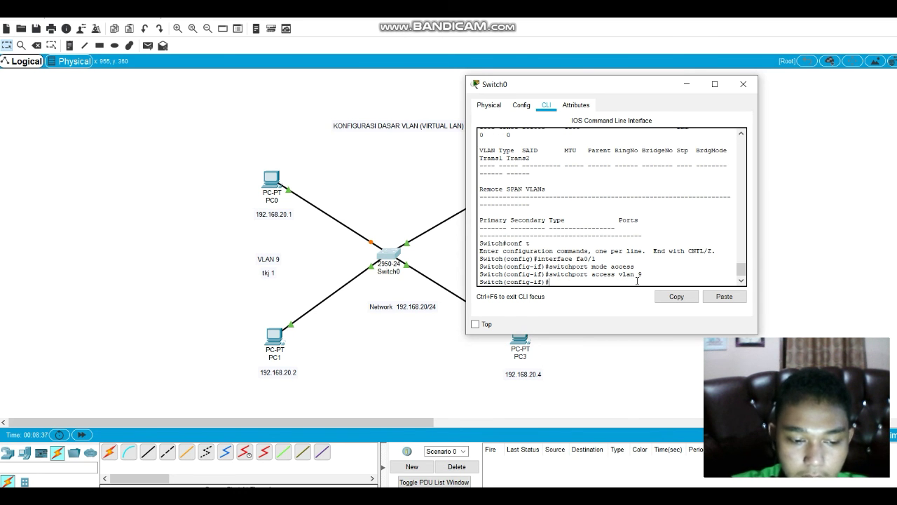
Step: Exit the fa0/1 configuration with ex and enter interface configuration for the second port with interface fa0/2
type("e")
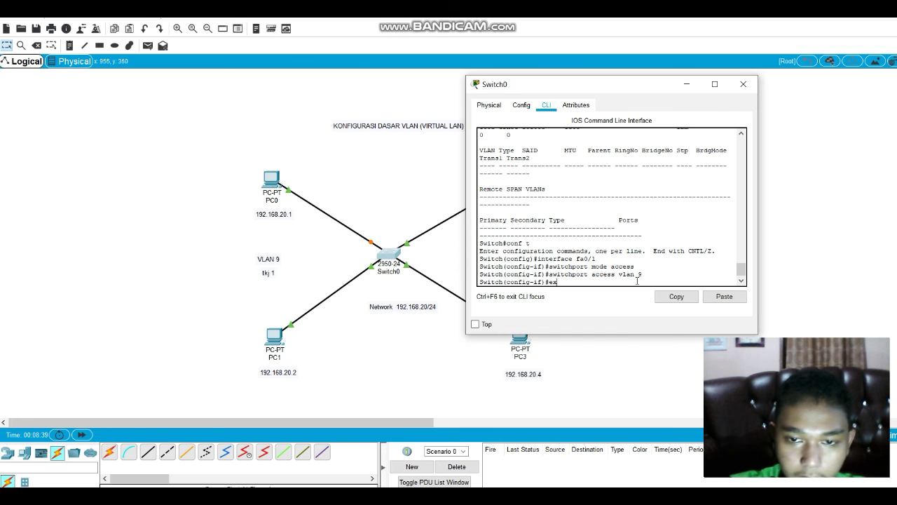
type("x")
key("Return")
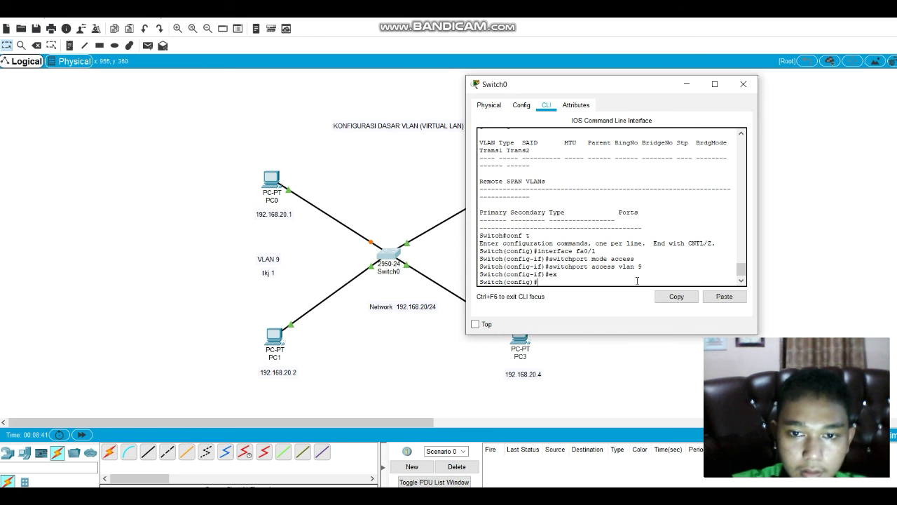
type("int")
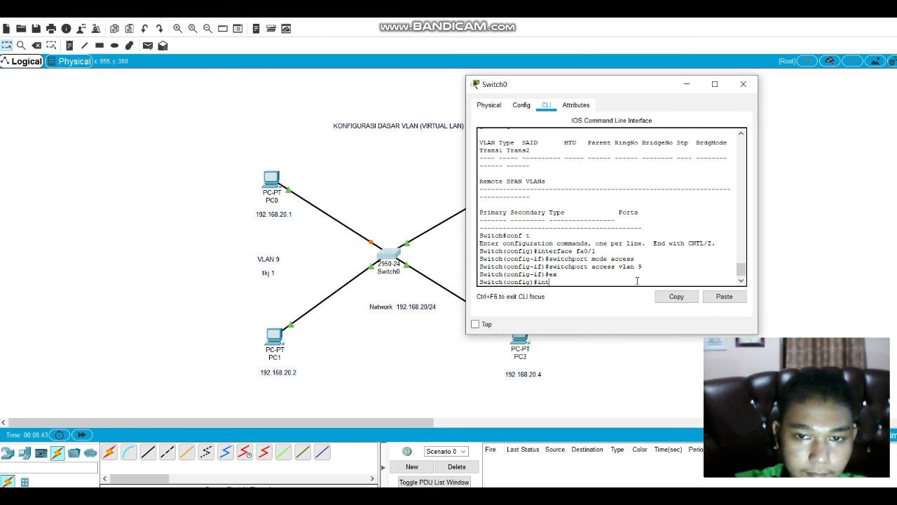
type("erfa")
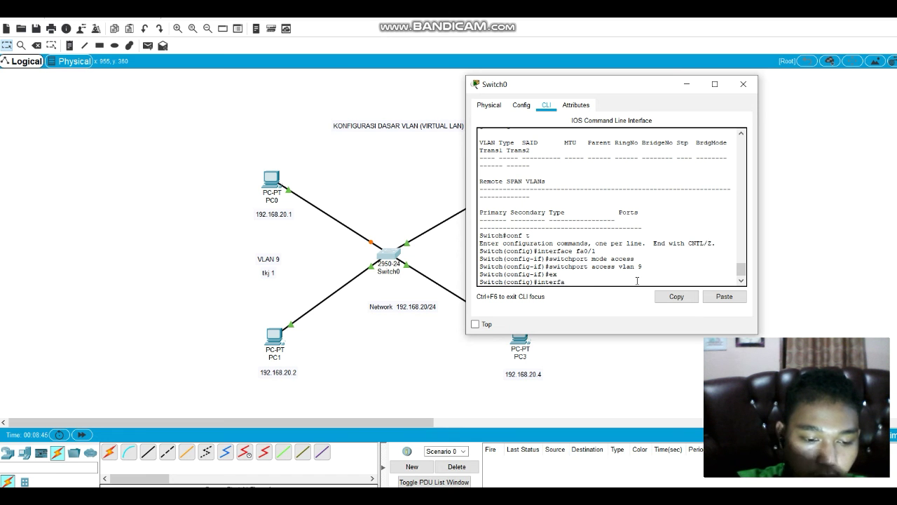
type("ce fa0/2")
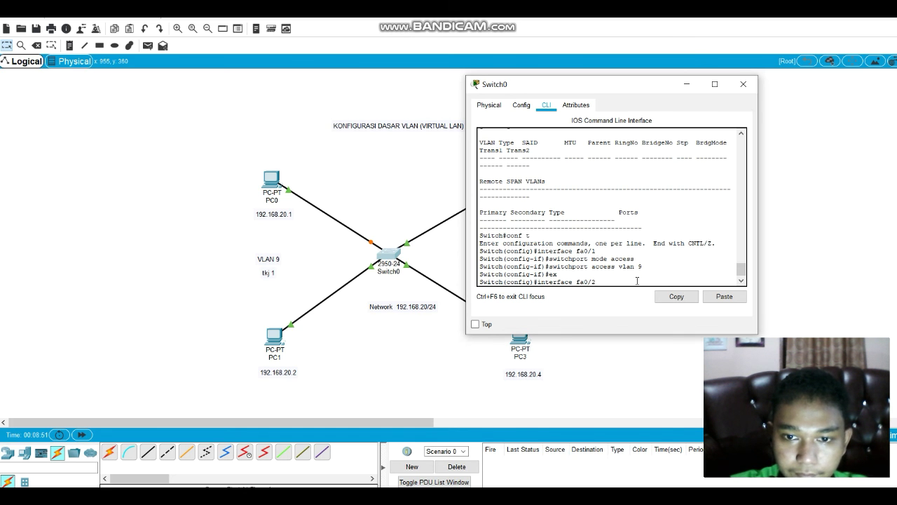
key("Return")
Step: Set interface fa0/2 to access mode with switchport mode access
type("s")
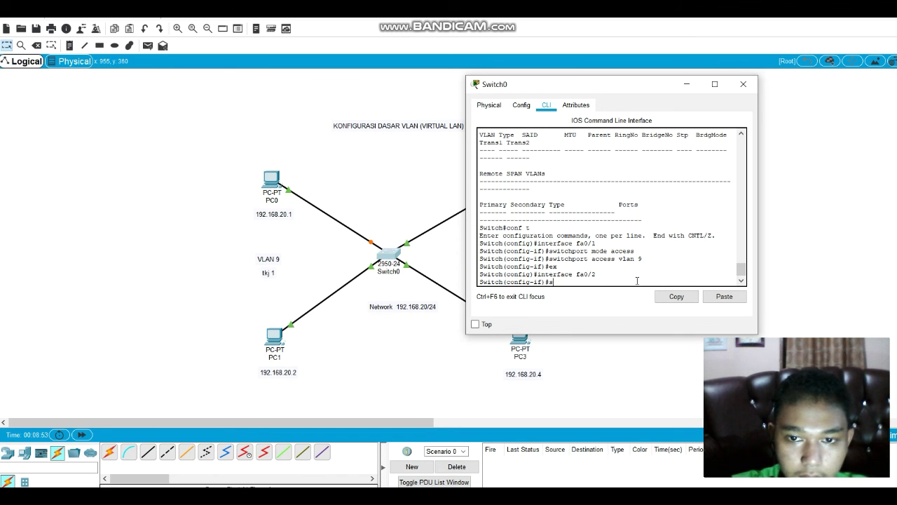
type("witch")
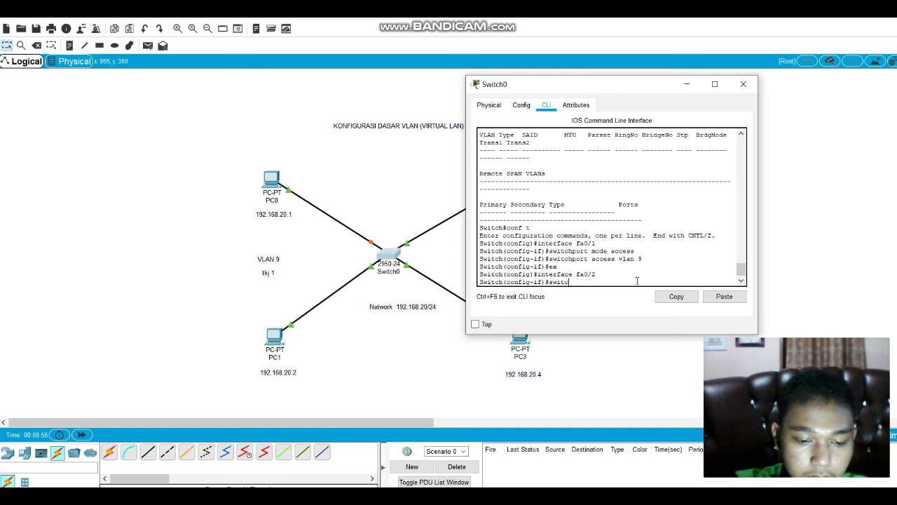
type("port")
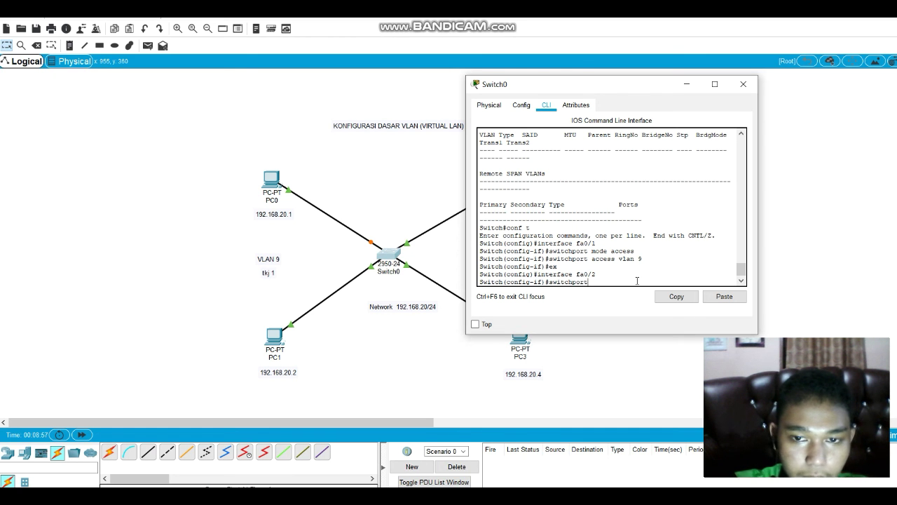
type(" mode acc")
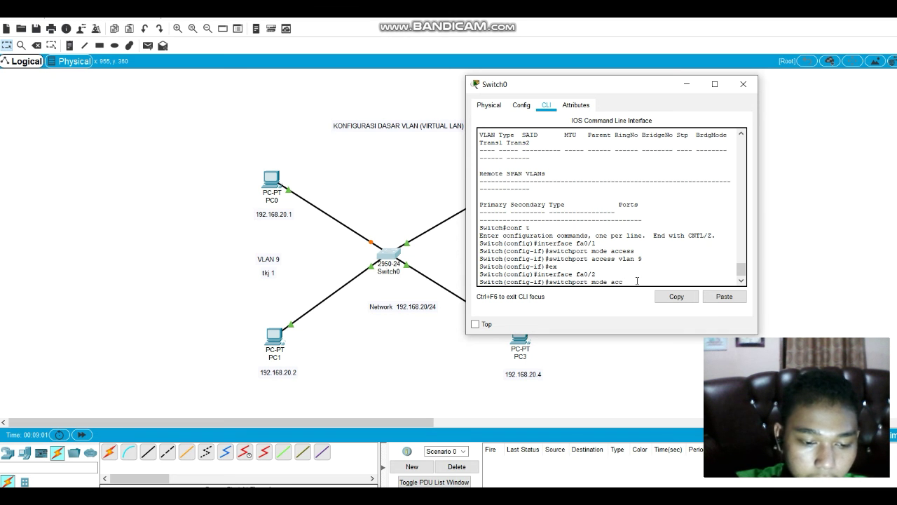
type("ess")
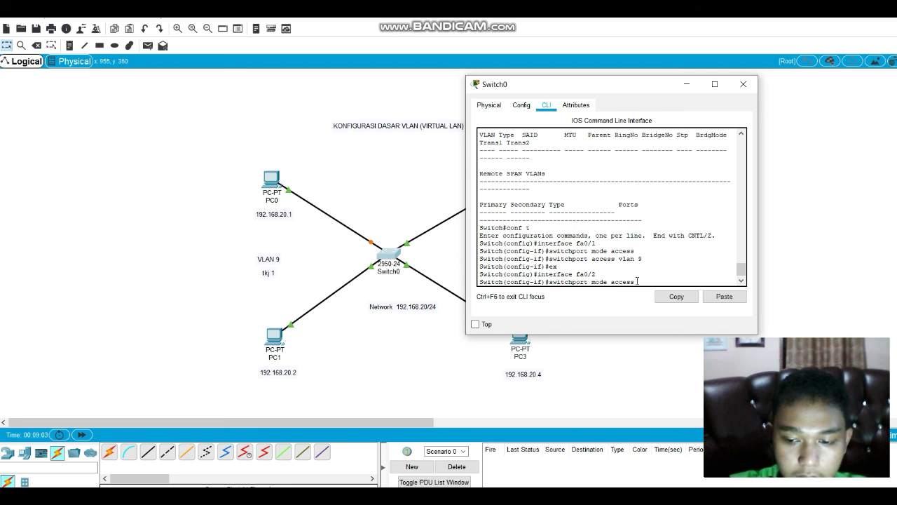
key("Return")
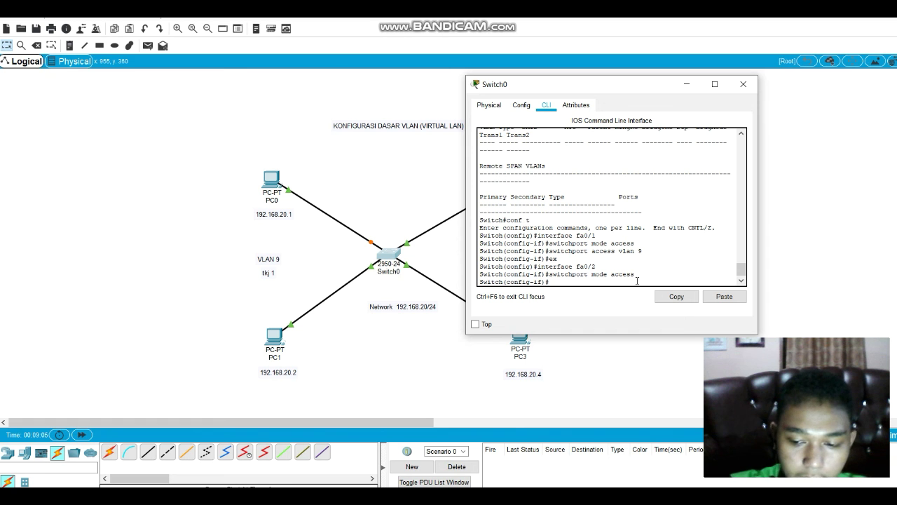
Step: Assign interface fa0/2 to VLAN 9 by recalling the earlier switchport access vlan 9 command
key("Up")
key("Up")
key("Up")
key("Up")
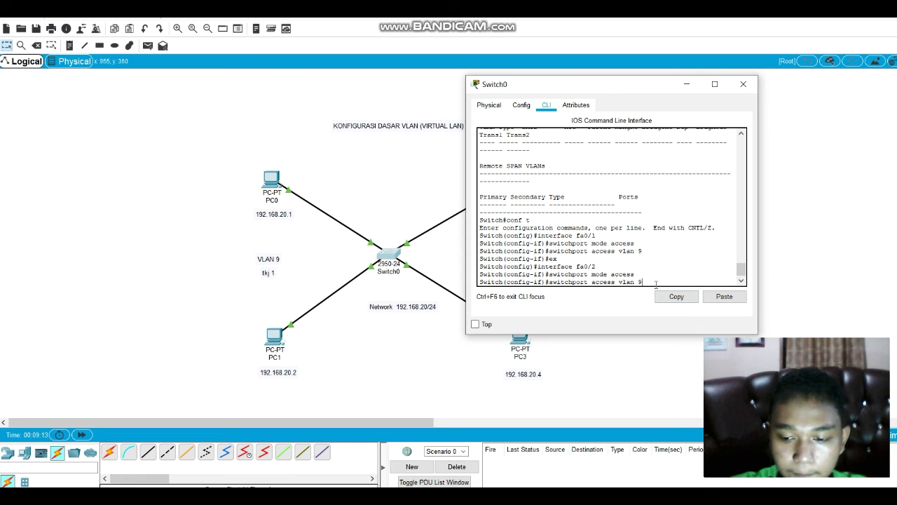
key("Return")
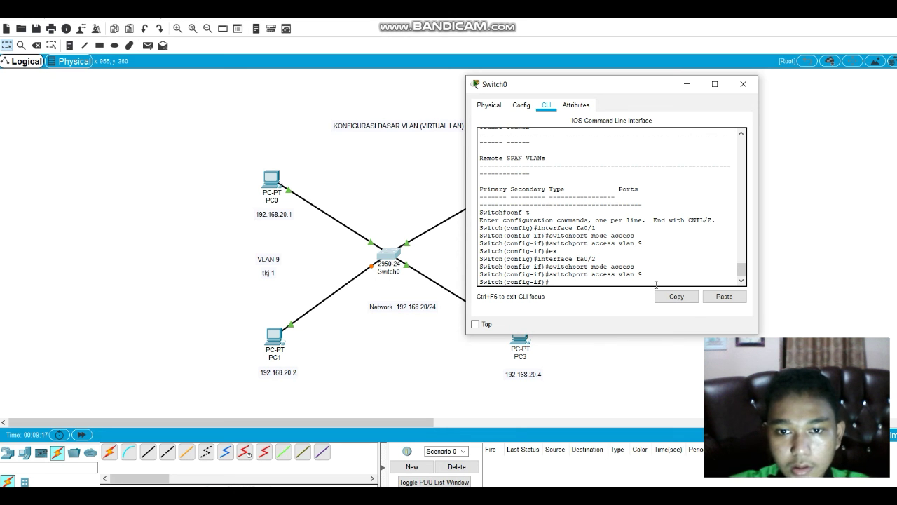
Step: Exit interface and global configuration with ex to return to the privileged mode prompt on Switch0
type("e")
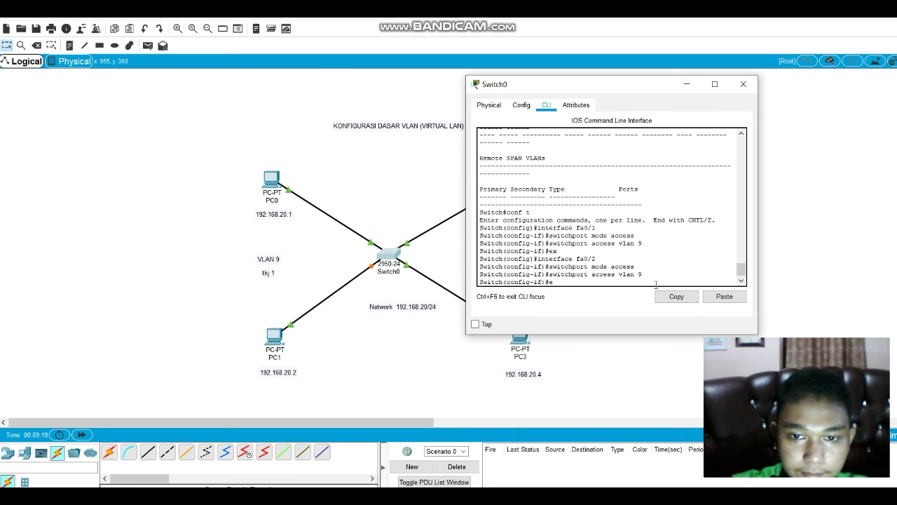
type("x")
key("Return")
type("ex")
key("Return")
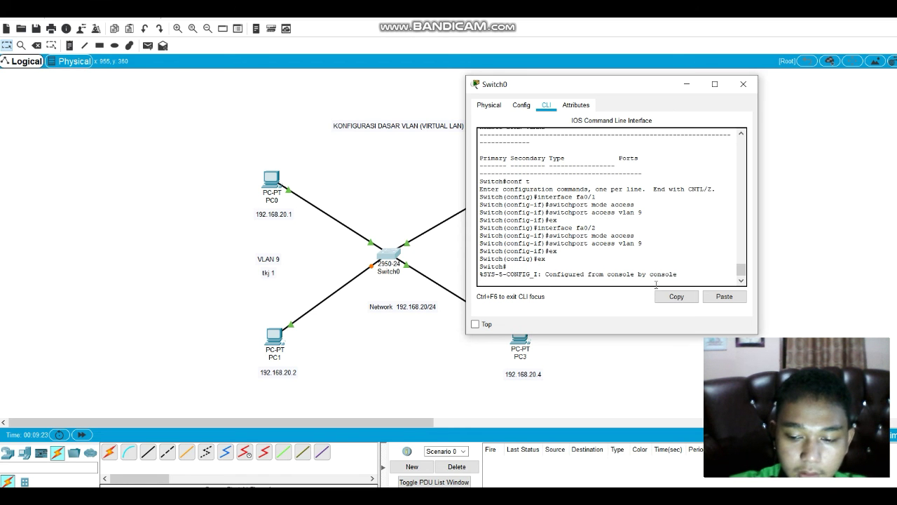
key("Return")
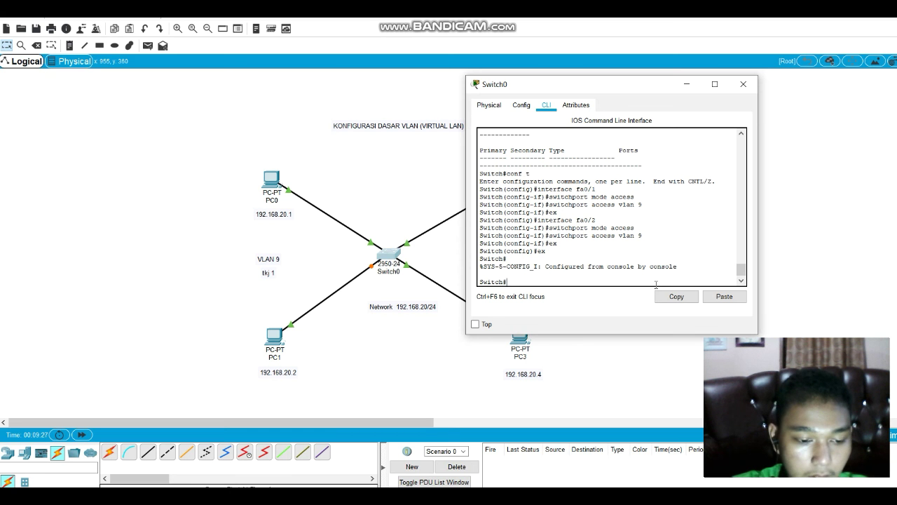
Step: Run show vlan on Switch0 and examine the ports listed for VLAN 9 (tkj1)
type("show")
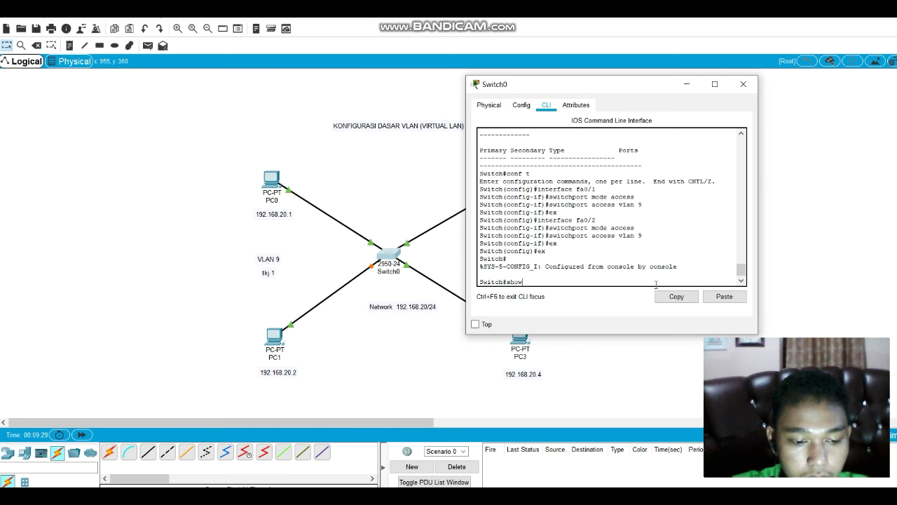
type(" vlan")
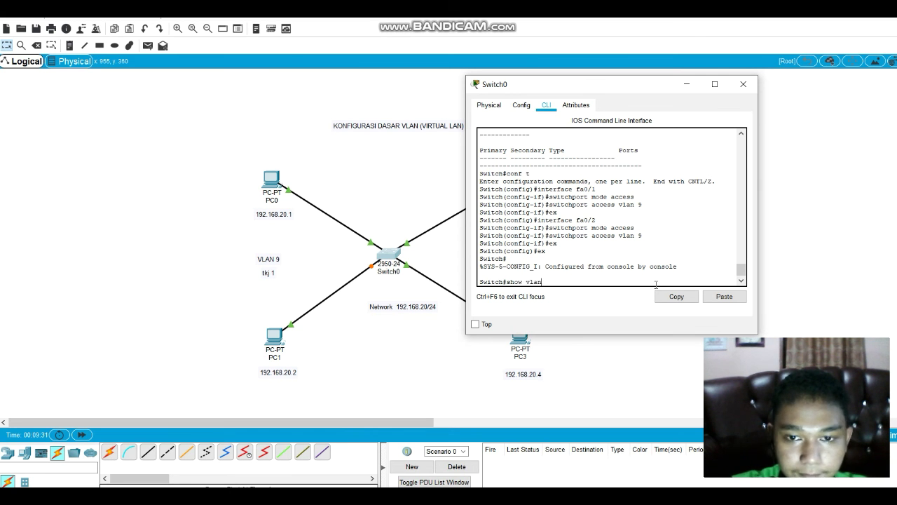
key("Return")
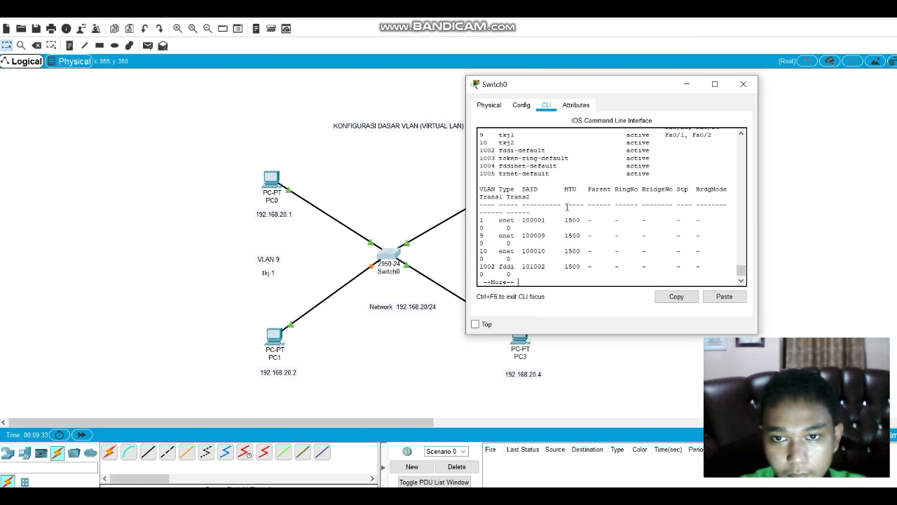
scroll(567, 205, "up", 3)
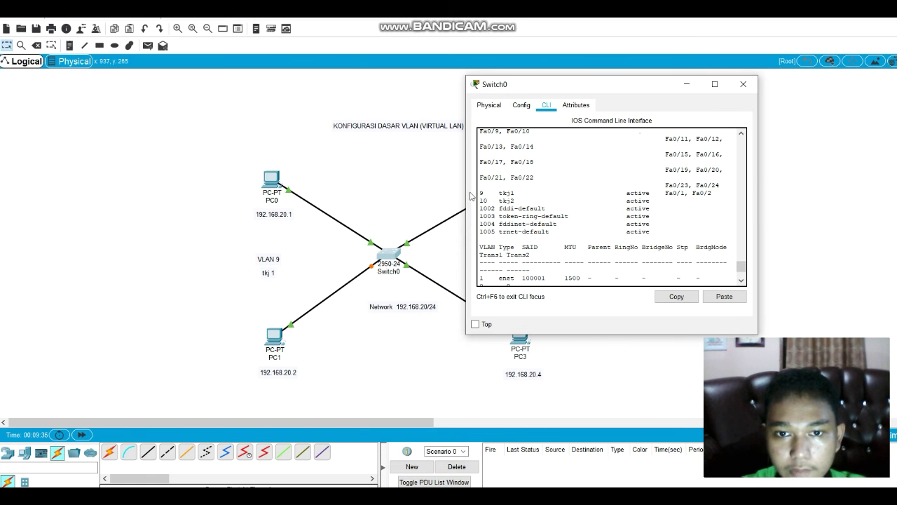
left_click_drag(481, 192, 723, 194)
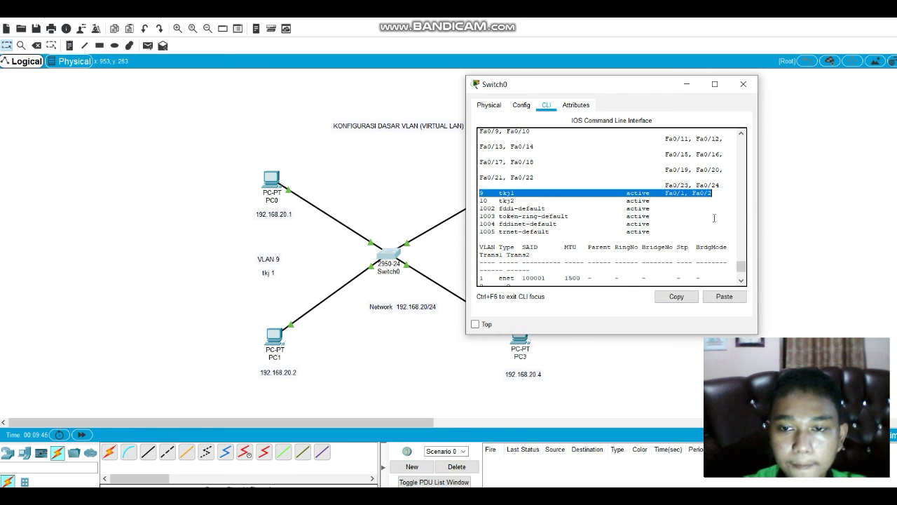
Step: Go back to the end of the show vlan listing and page through the remainder to the privileged mode prompt
scroll(719, 260, "down", 3)
left_click(739, 281)
left_click(593, 279)
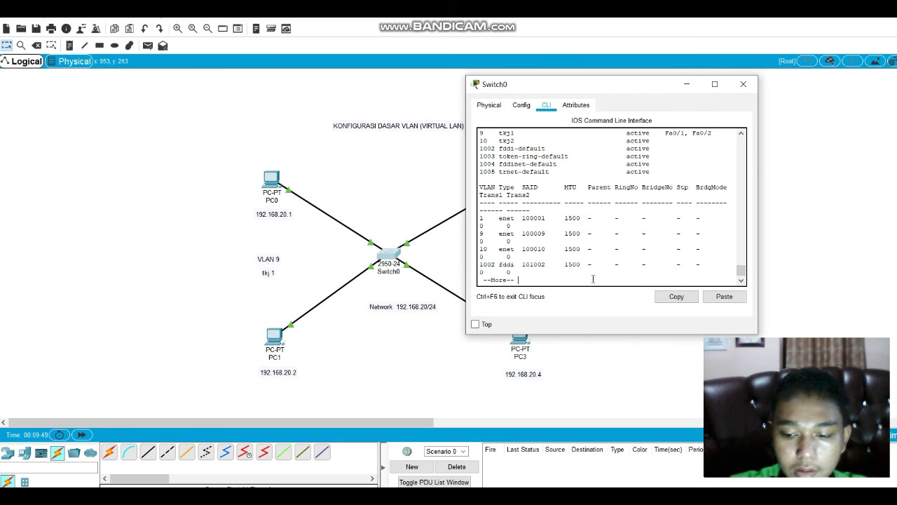
key("Return")
key("Return")
key("Return")
key("Return")
key("Return")
key("Return")
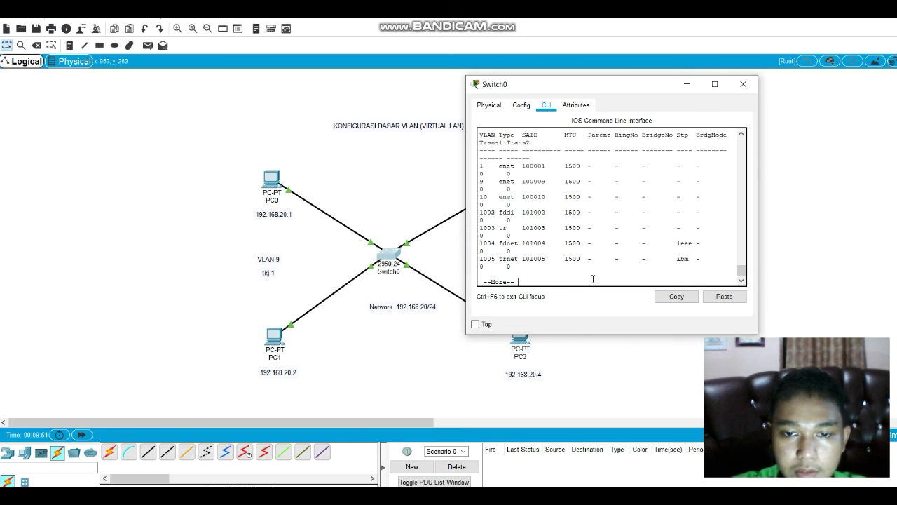
key("Return")
key("Return")
key("Return")
key("Return")
key("Return")
key("Return")
key("Return")
key("Return")
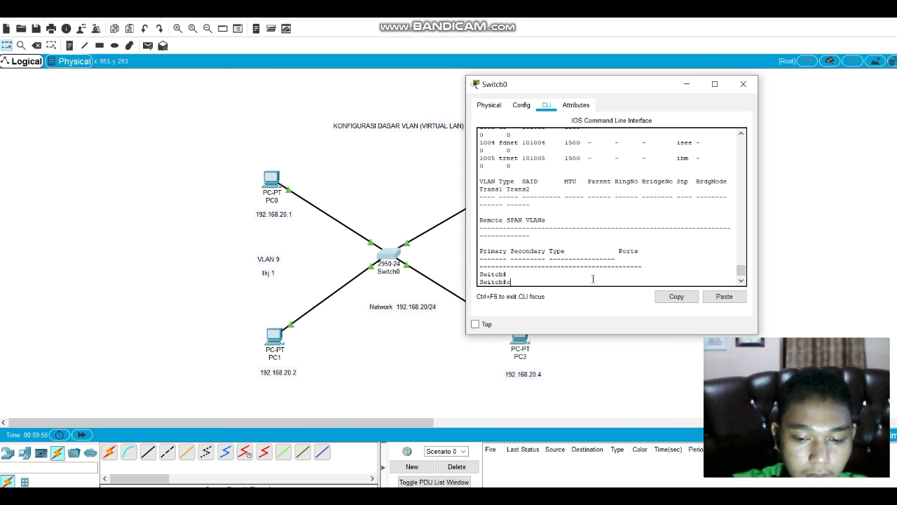
Step: Enter global configuration mode on Switch0 with conf t and open interface fa0/3 for configuration
type("conf")
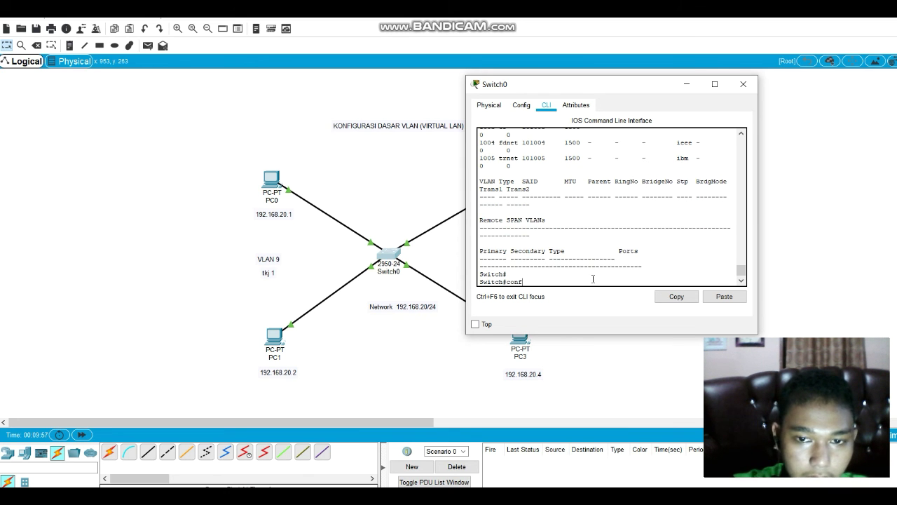
type(" t")
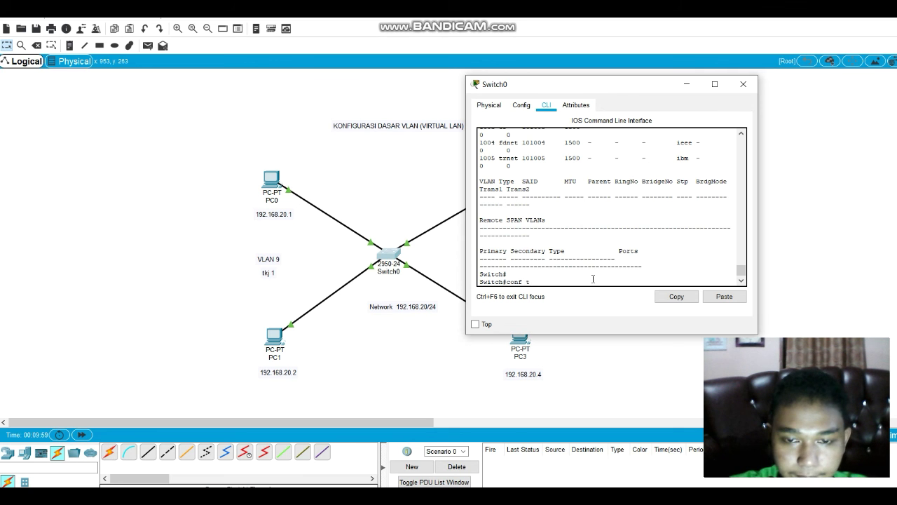
key("Return")
type("itch(config)#inter")
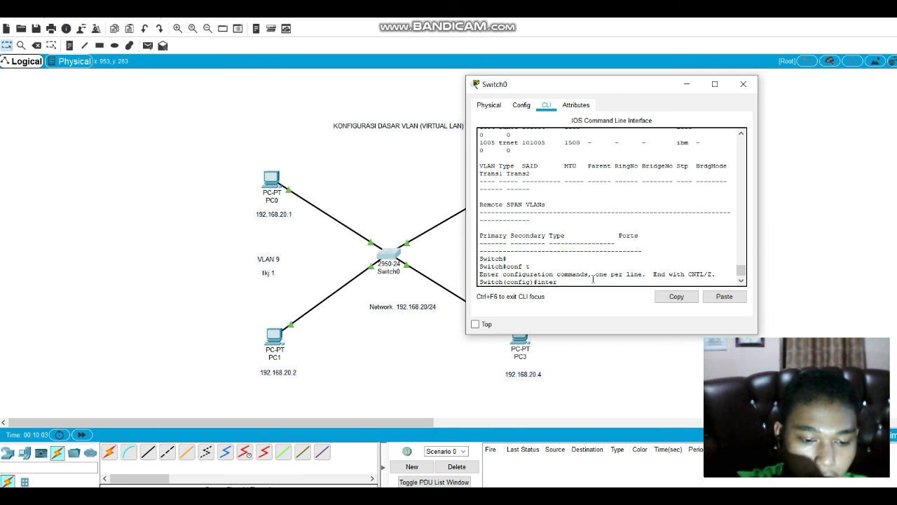
type("face")
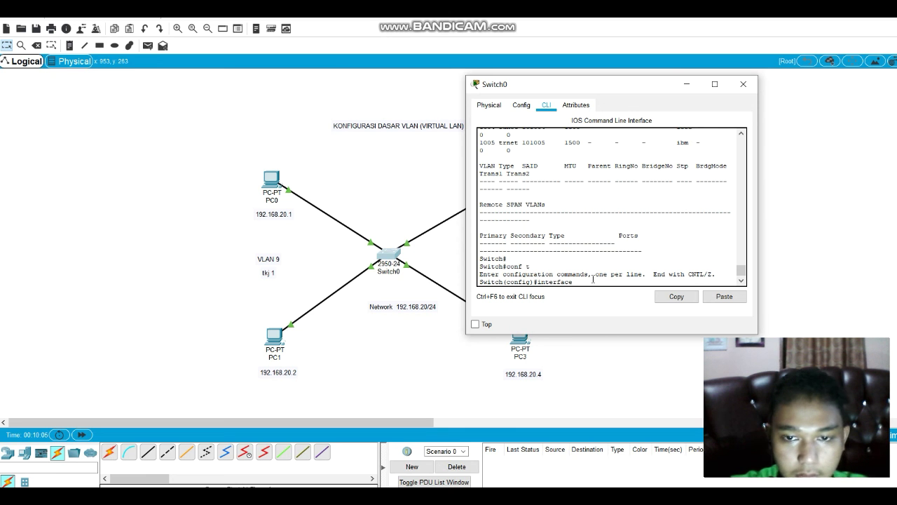
type(" fa")
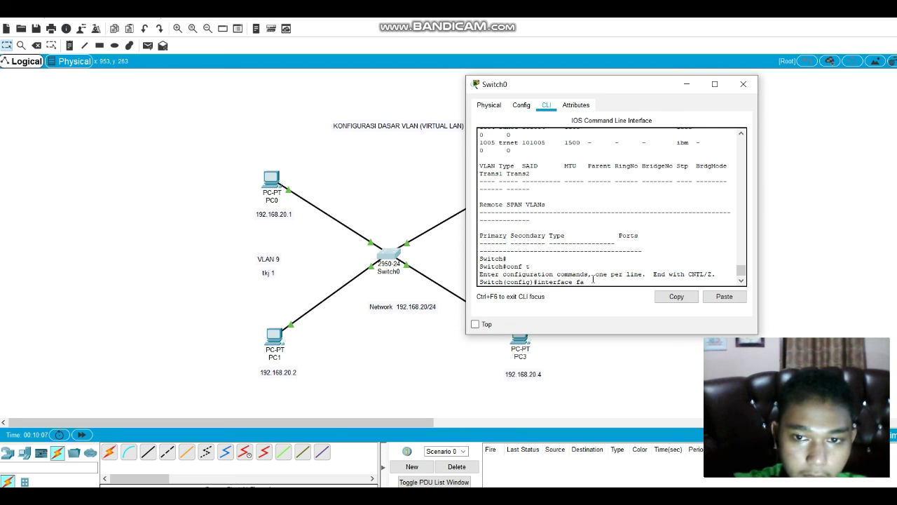
type("0")
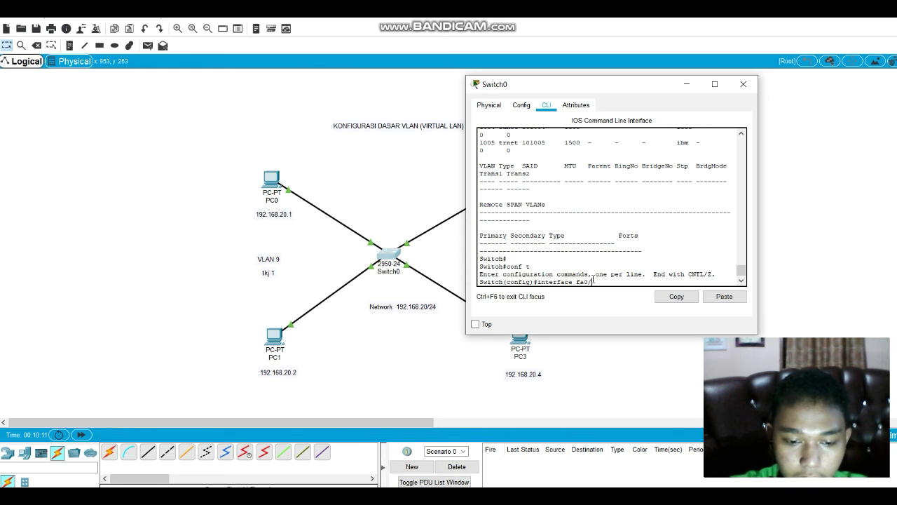
type("/3")
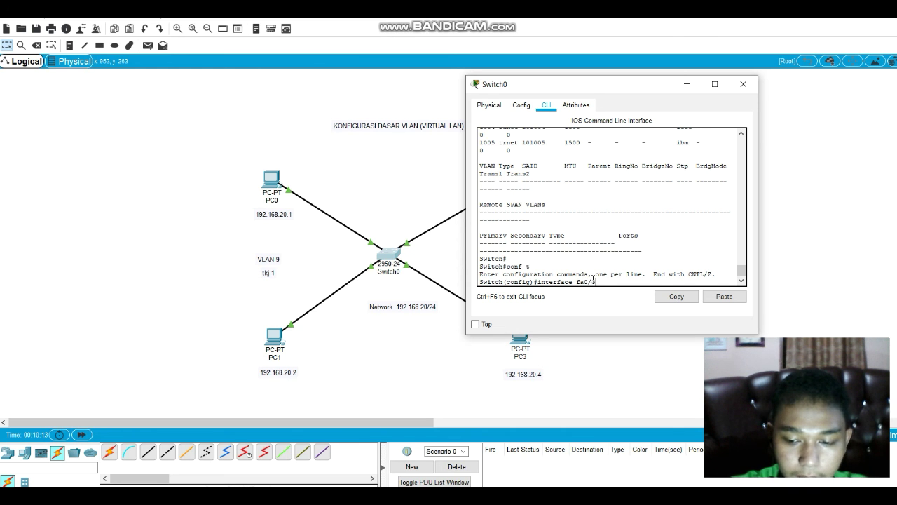
key("Return")
Step: Set interface fa0/3 to access mode with the switchport mode access command
type("switch")
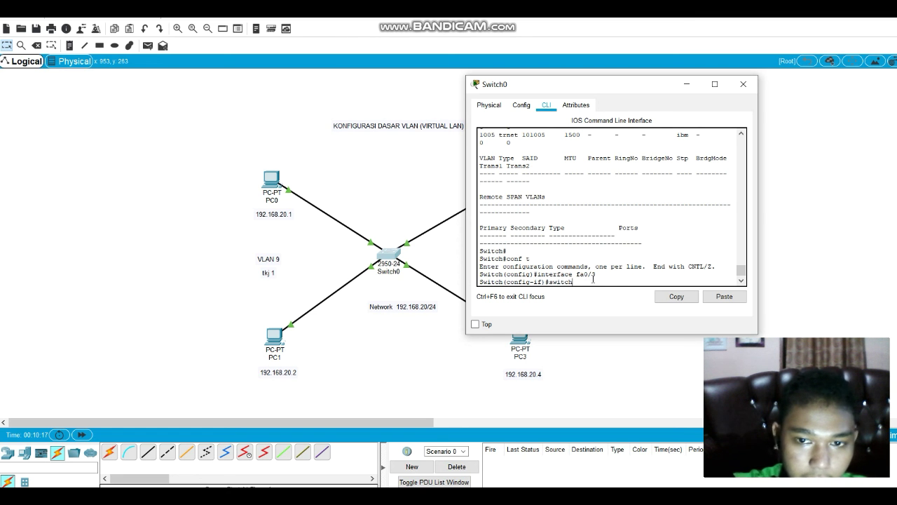
type("port")
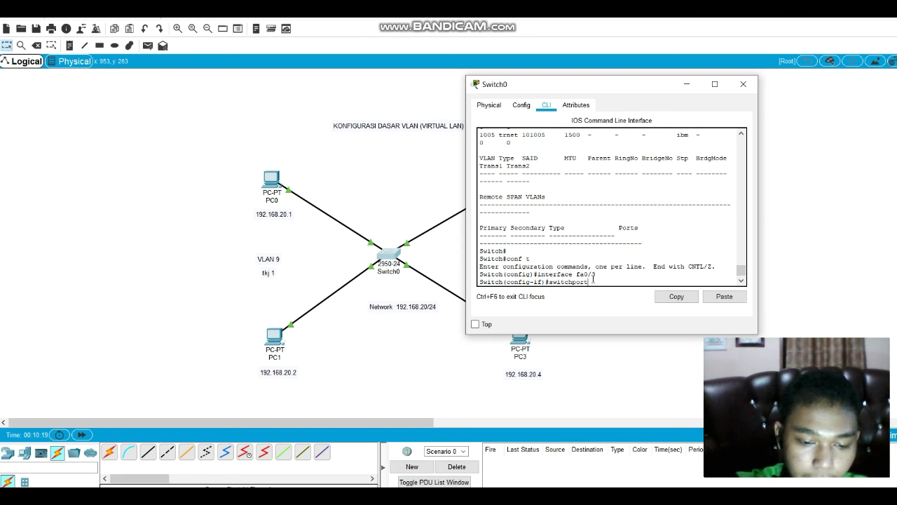
type(" mode accse")
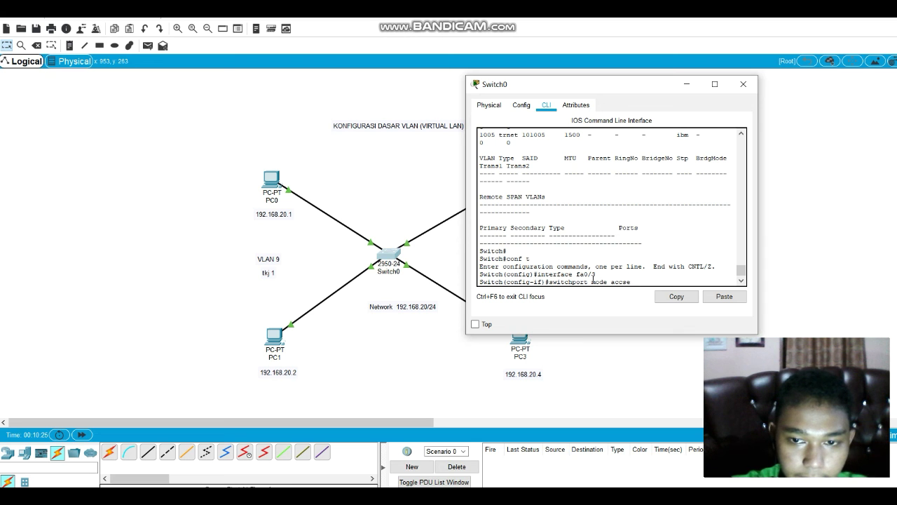
key("BackSpace")
key("BackSpace")
type("ess")
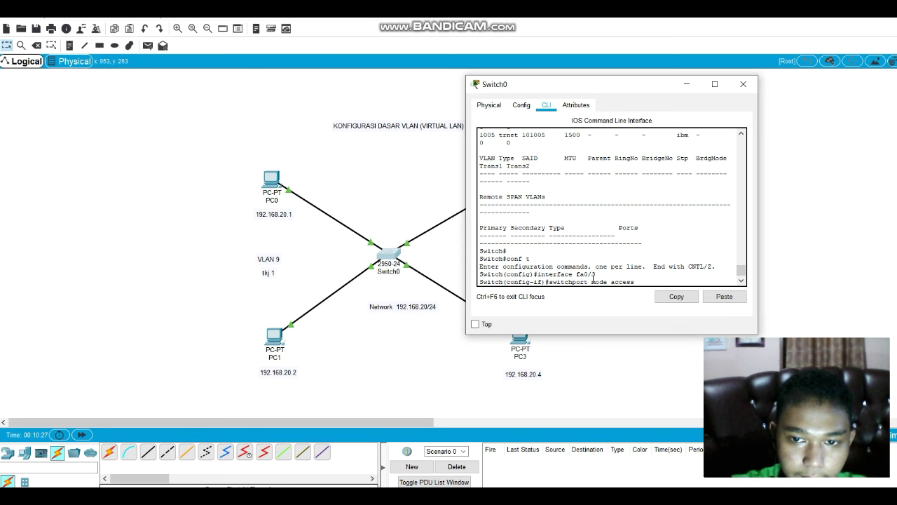
key("Return")
Step: Assign interface fa0/3 to VLAN 10 by recalling the earlier switchport access vlan 10 command
key("Up")
key("Up")
key("Up")
key("Up")
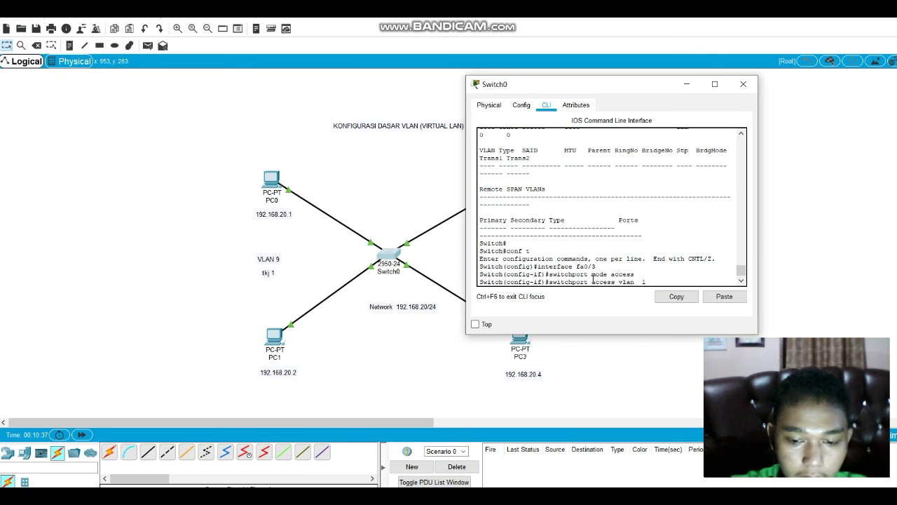
key("BackSpace")
key("BackSpace")
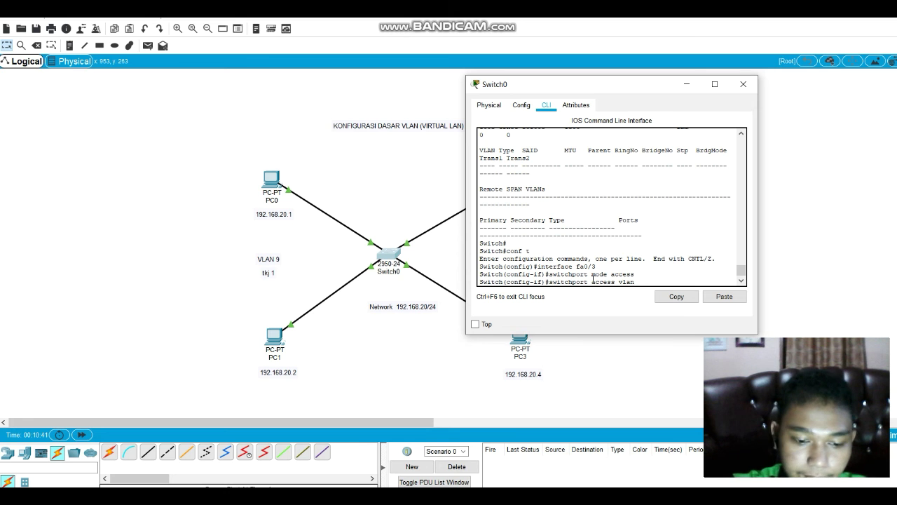
key("Return")
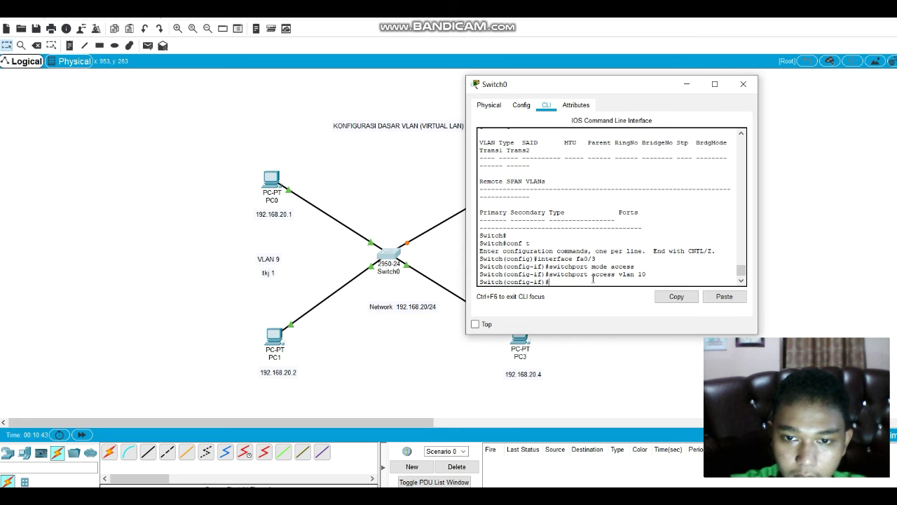
Step: Exit the fa0/3 configuration with ex and open interface fa0/4 for configuration
type("ex")
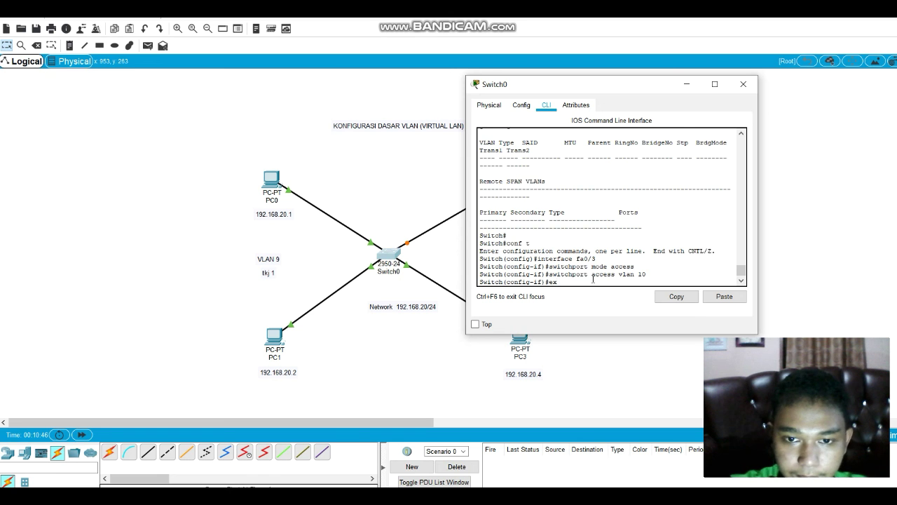
key("Return")
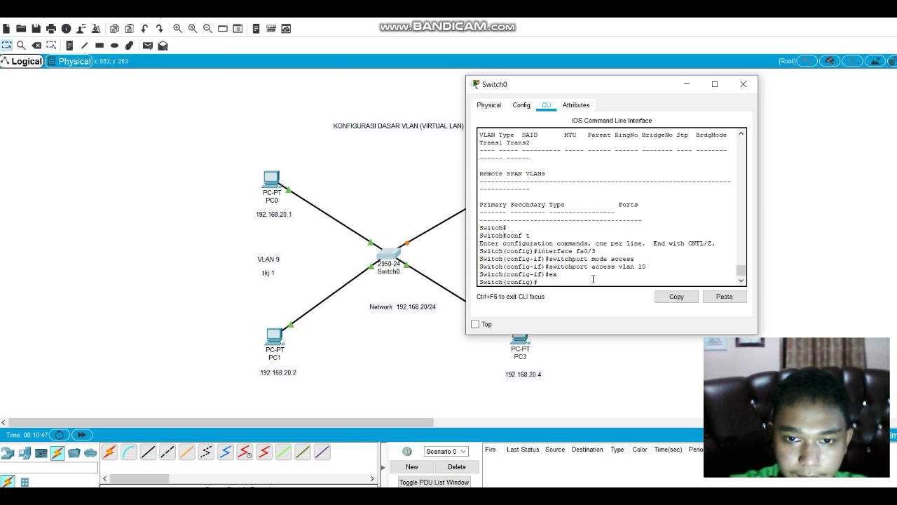
type("int")
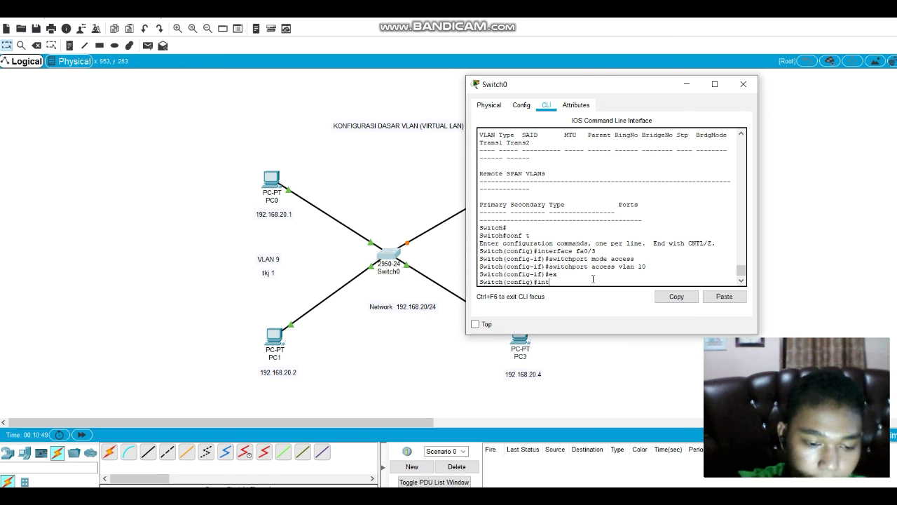
type("erface ")
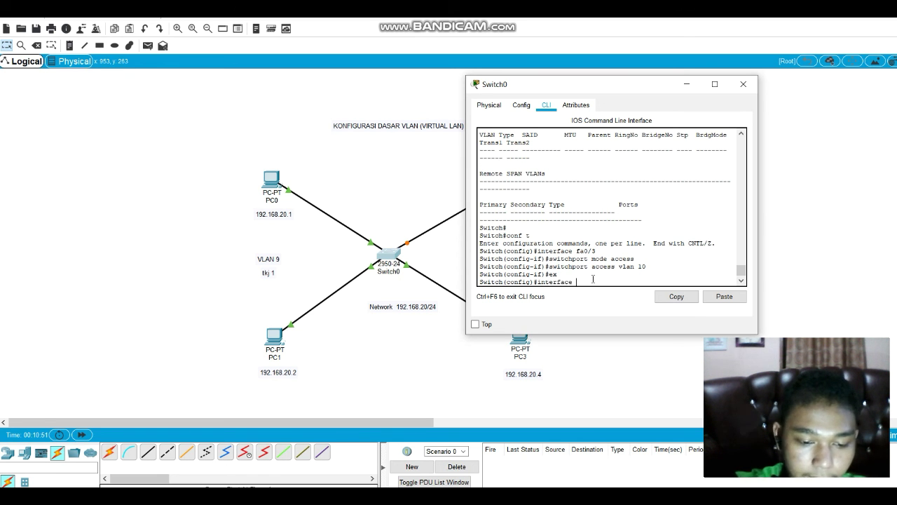
type("fa0/")
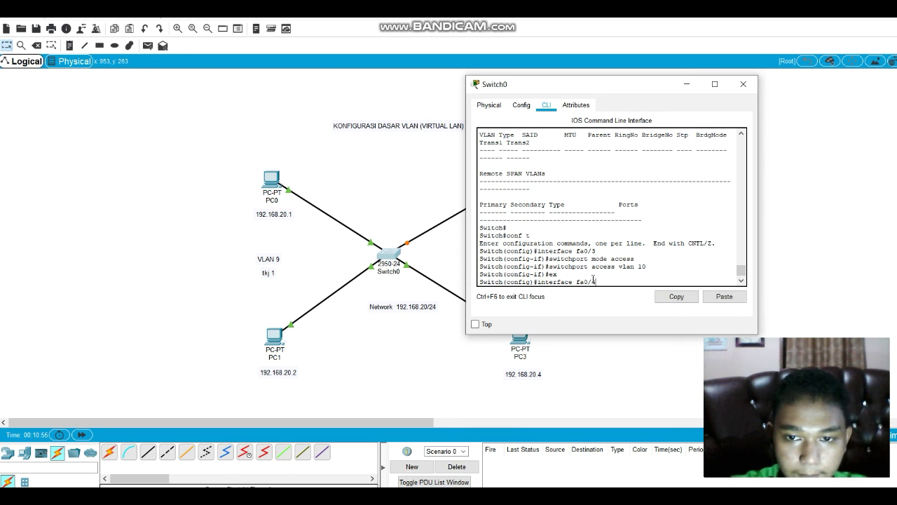
type("4")
key("Return")
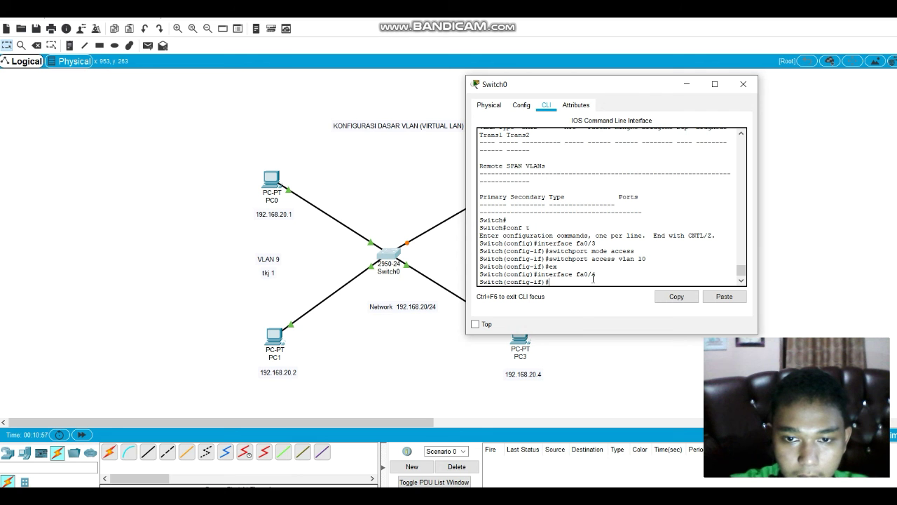
Step: Set interface fa0/4 to access mode by recalling the switchport mode access command
key("Up")
key("Up")
key("Up")
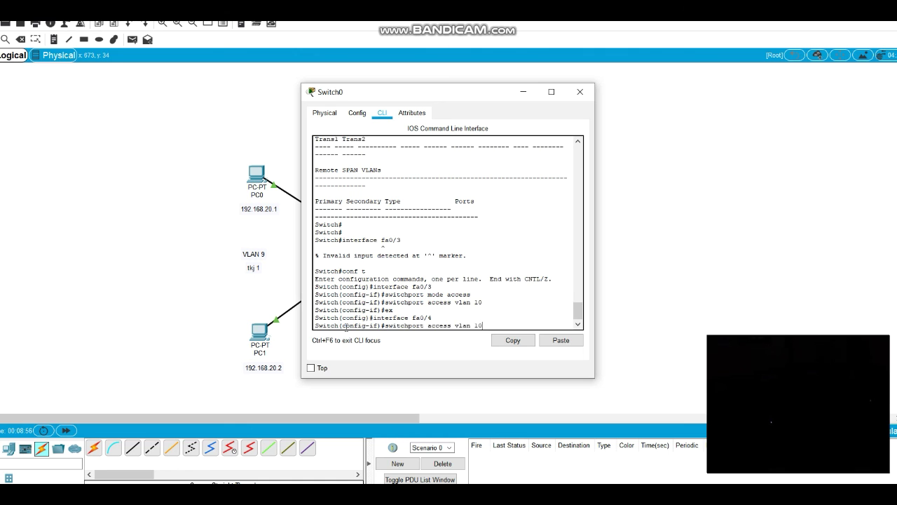
key("Up")
key("Return")
Step: Assign interface fa0/4 to VLAN 10 with the recalled switchport access vlan 10 command
key("Up")
key("Up")
key("Up")
key("Up")
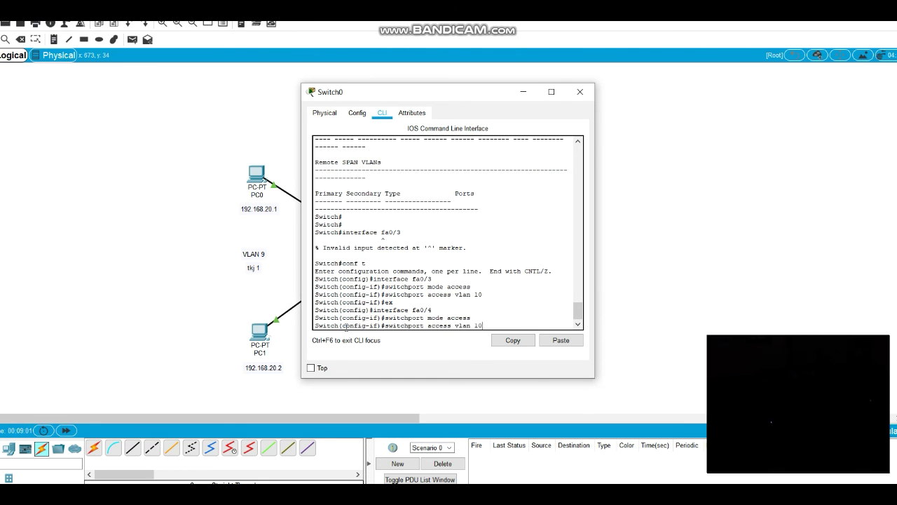
key("Return")
Step: Exit interface fa0/4 and global configuration with the recalled ex command to reach Switch0's privileged mode prompt
key("Up")
key("Up")
key("Up")
key("Up")
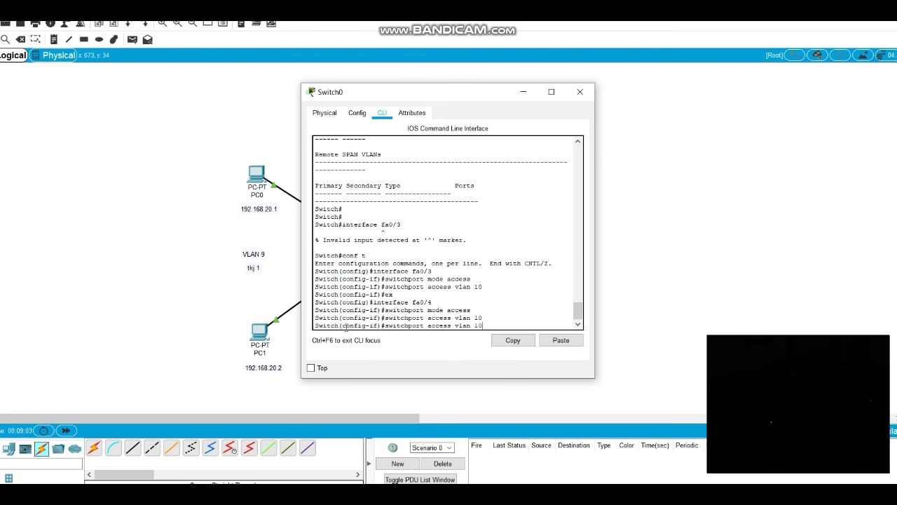
key("Return")
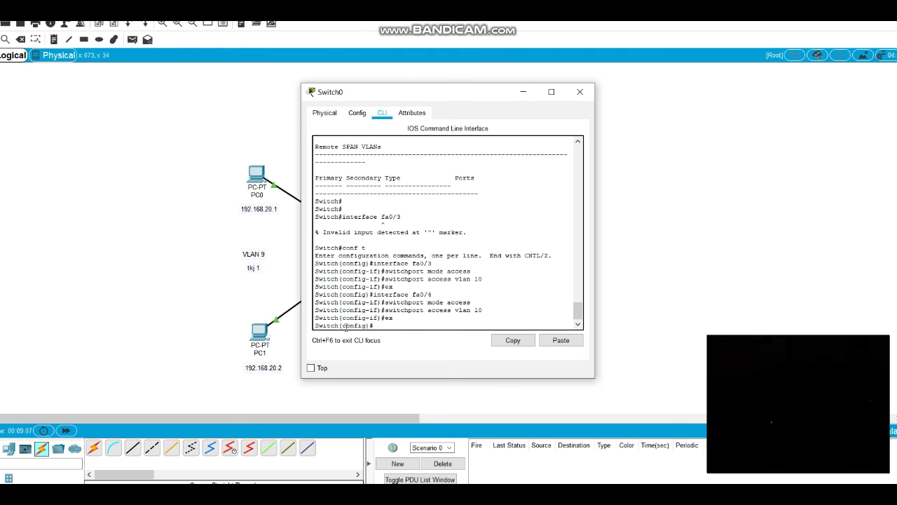
key("Up")
key("Return")
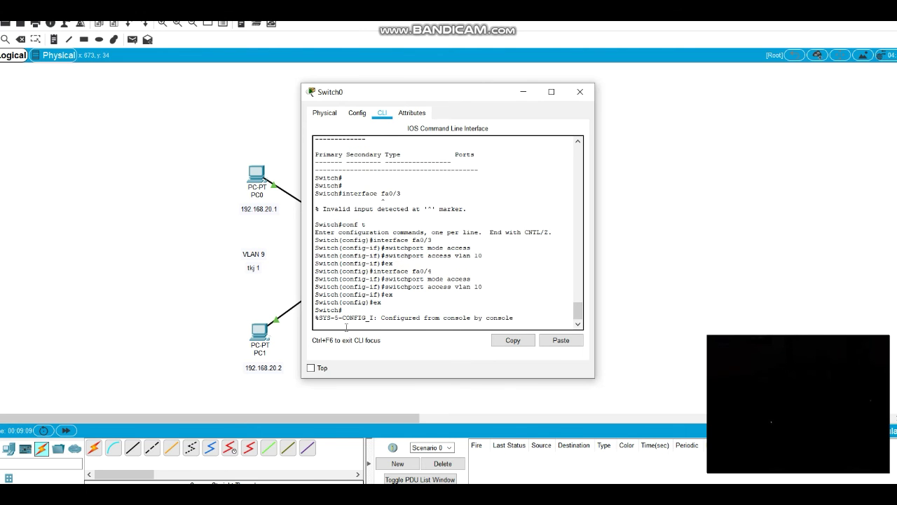
key("Return")
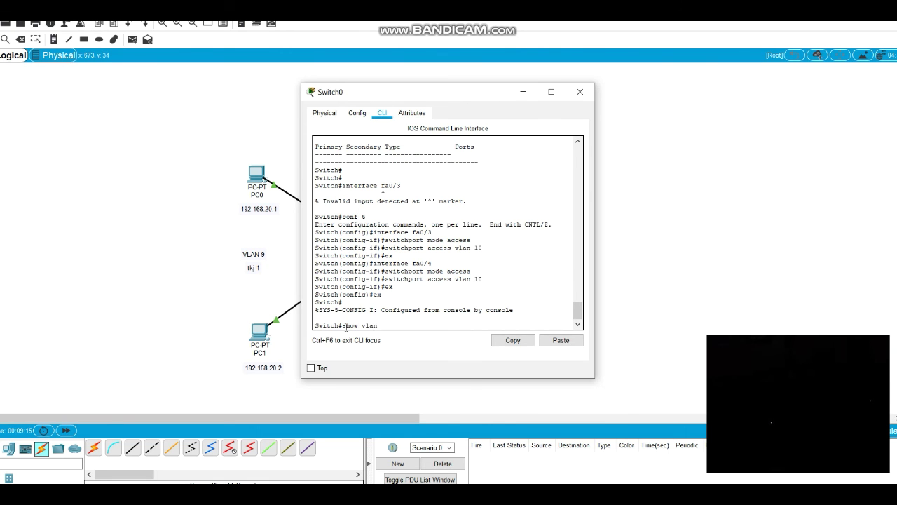
Step: Run show vlan on Switch0, examine the ports listed for VLAN 9 (tkj1) and VLAN 10 (tkj2), and close the switch window
type("show vlan")
key("Return")
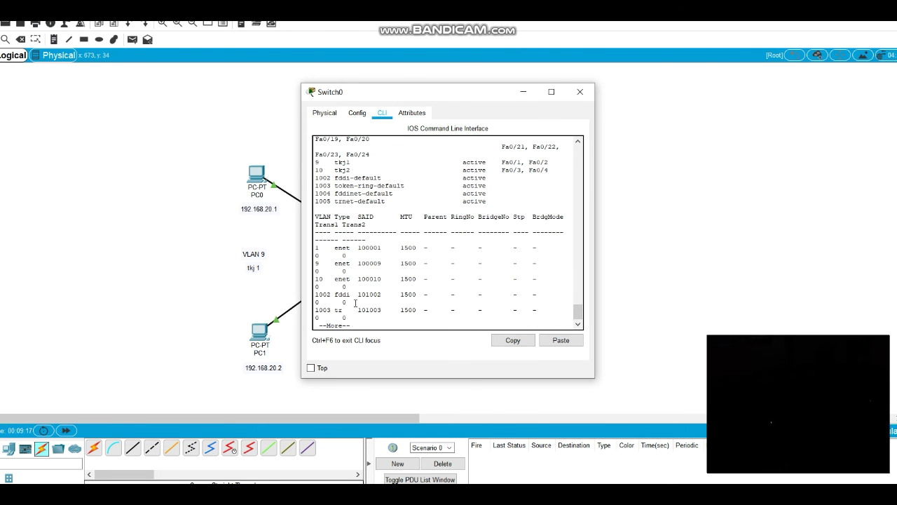
scroll(354, 303, "up", 3)
left_click_drag(325, 221, 545, 220)
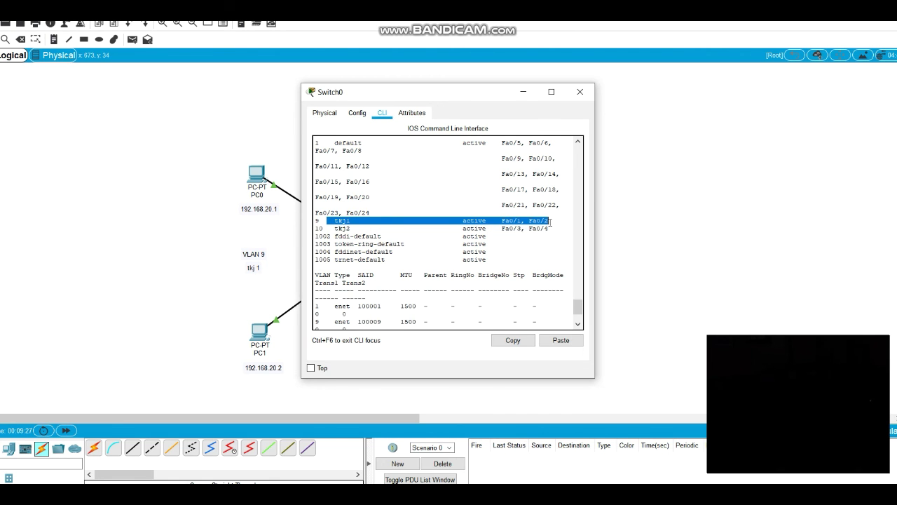
left_click_drag(318, 227, 555, 232)
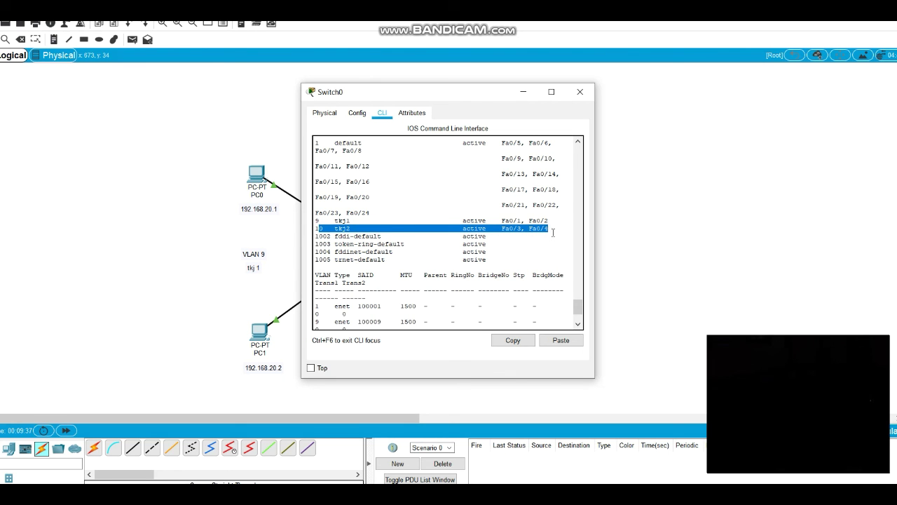
left_click(579, 91)
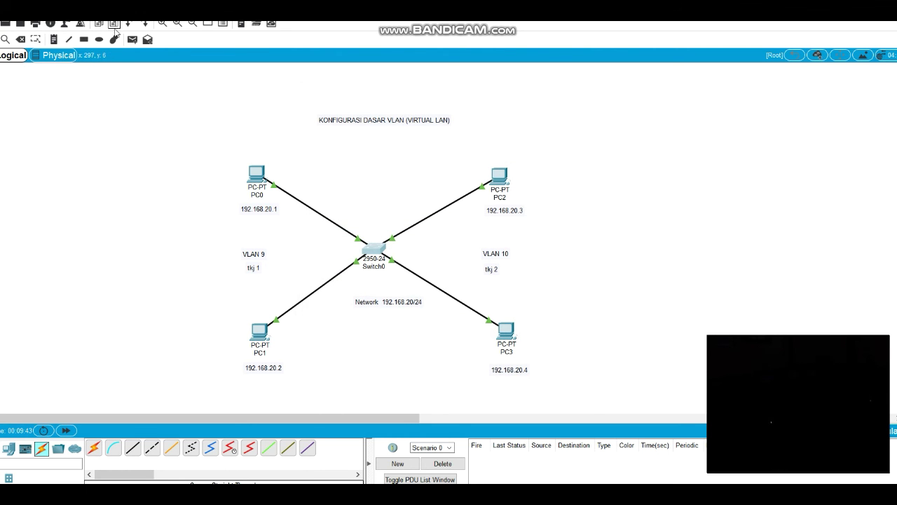
Step: Test connectivity within each VLAN by sending simple PDUs from PC0 to PC1 and from PC2 to PC3
left_click(133, 40)
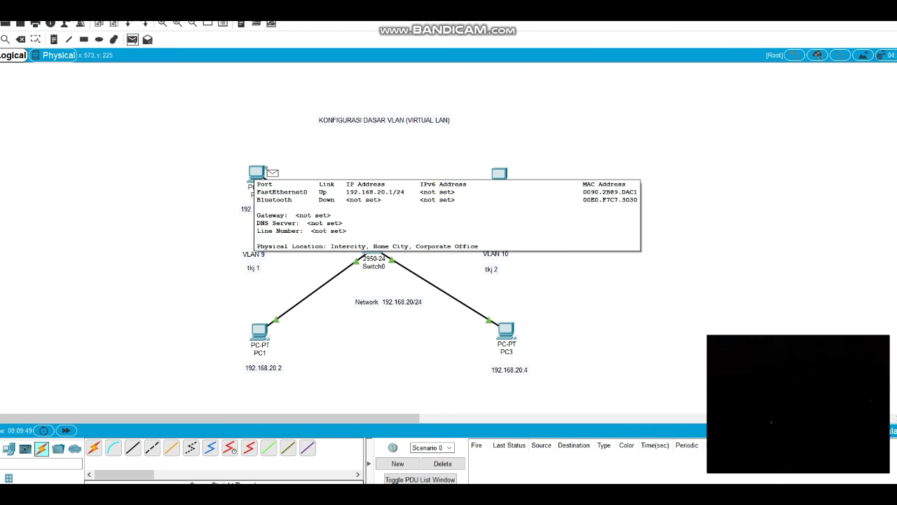
left_click(257, 175)
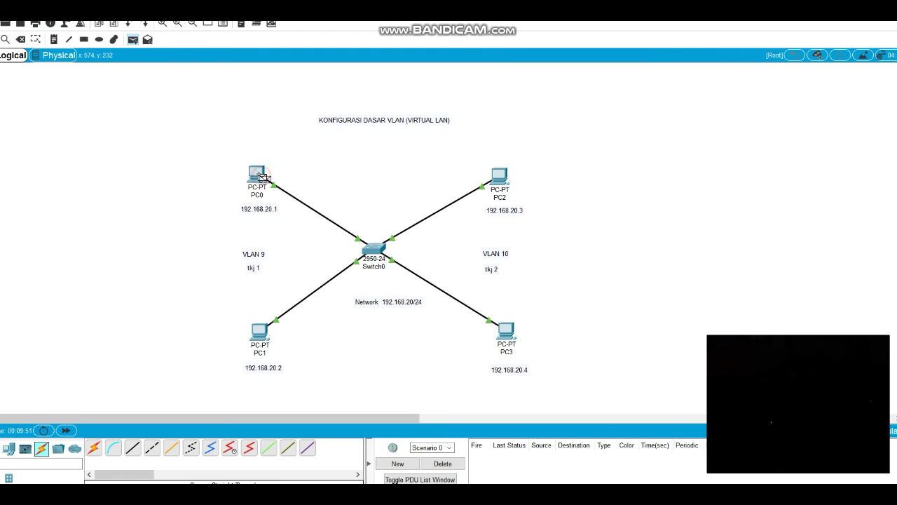
left_click(263, 332)
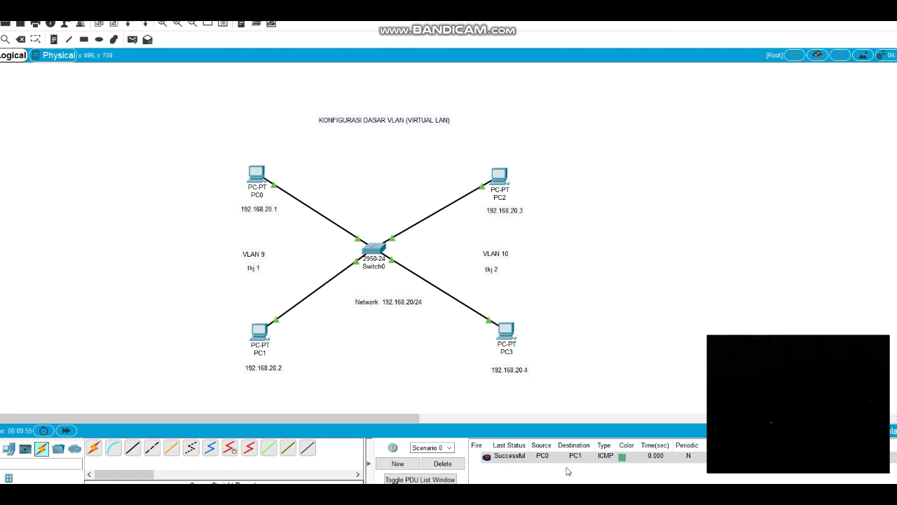
left_click(131, 39)
left_click(498, 179)
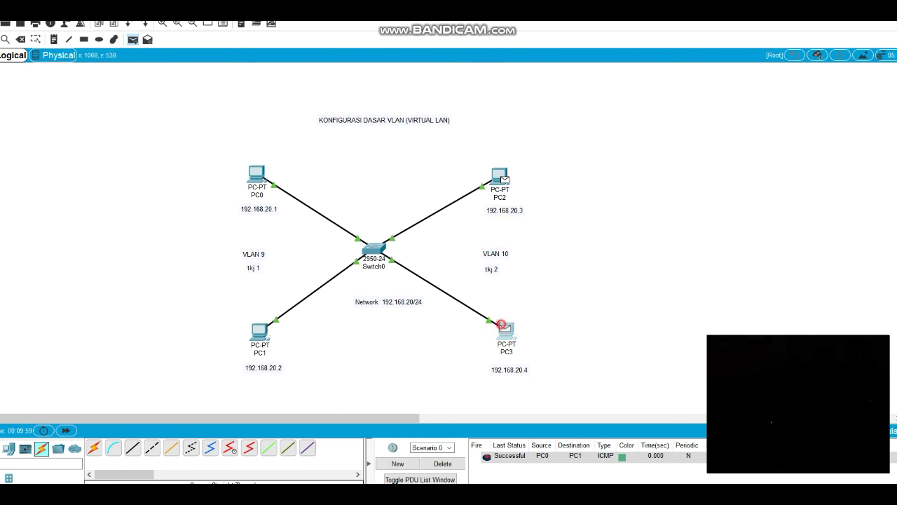
left_click(505, 327)
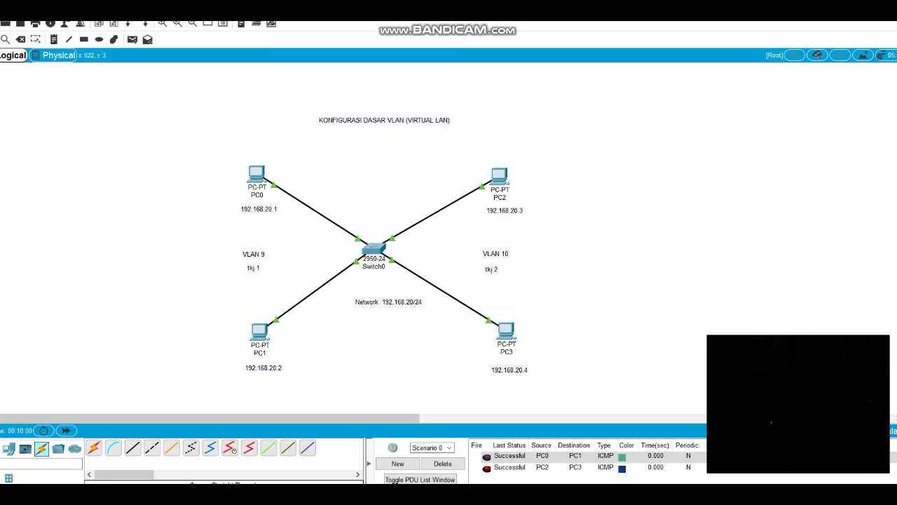
Step: Test connectivity between the two VLANs by sending simple PDUs from PC0 to PC2 and from PC1 to PC3
left_click(136, 39)
left_click(258, 175)
left_click(499, 178)
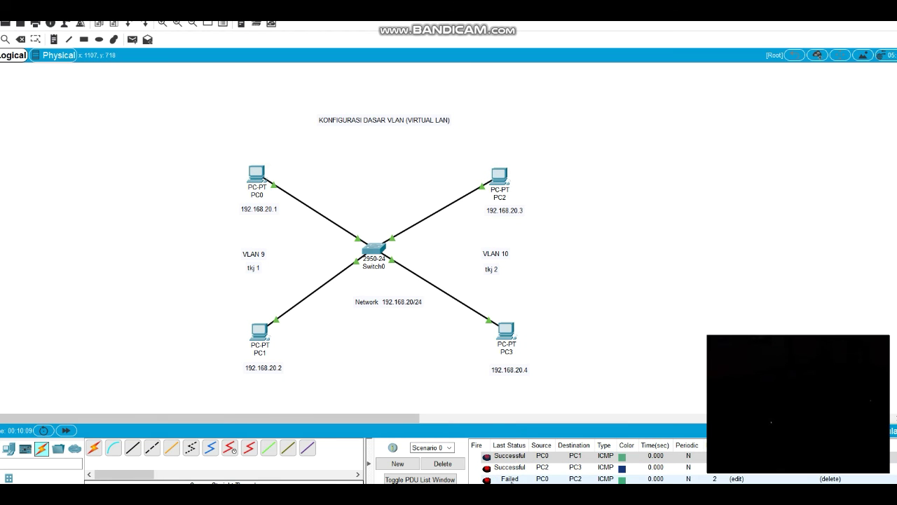
left_click(133, 39)
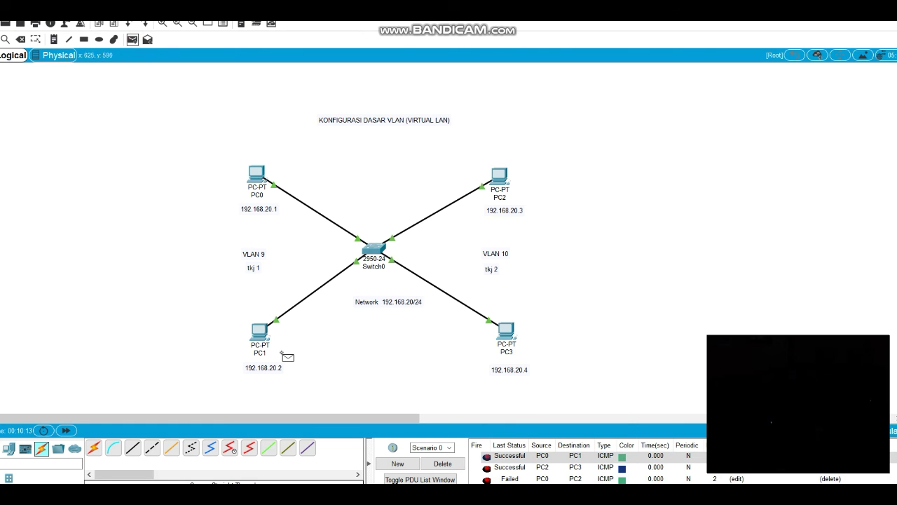
left_click(260, 332)
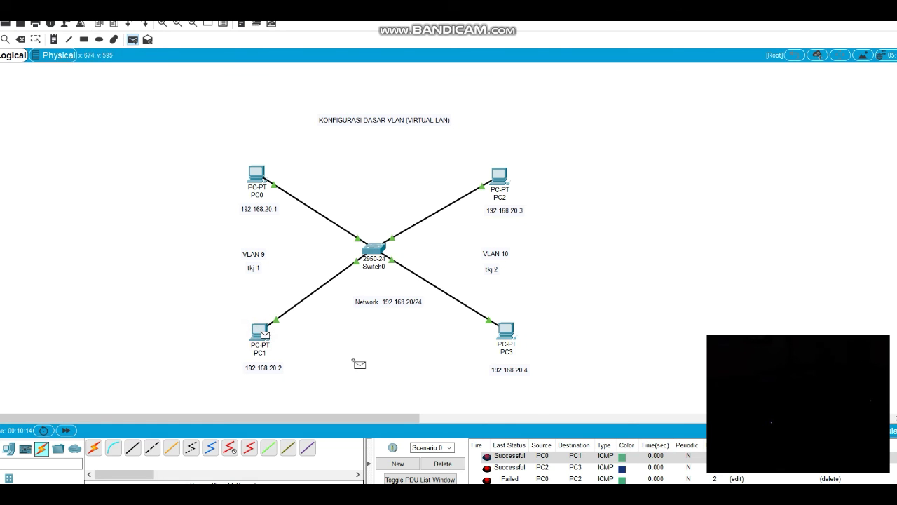
left_click(502, 329)
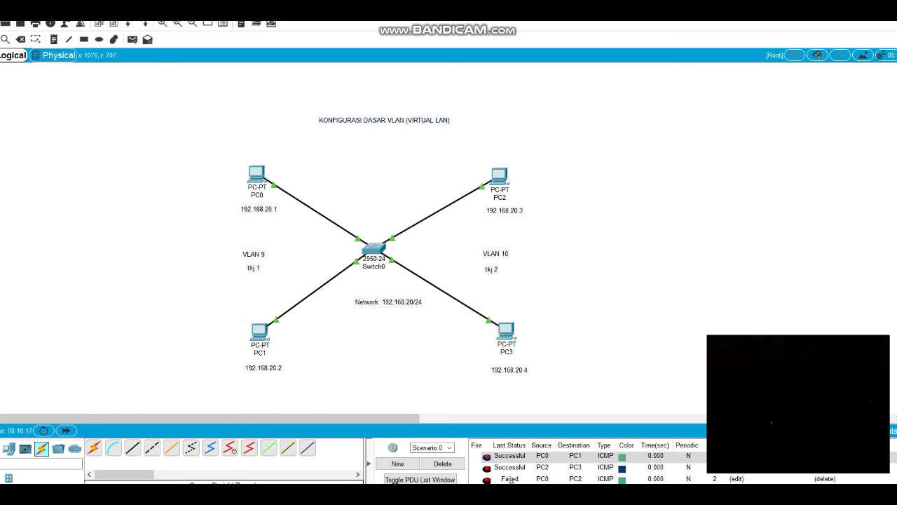